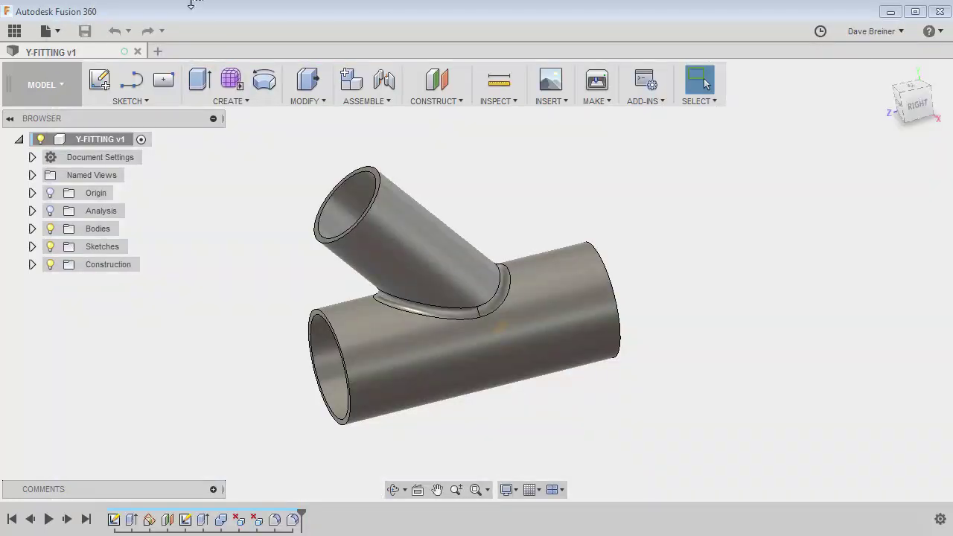
Step: Start a new design with a front-plane sketch and draw a 6.625 in diameter circle at the origin
left_click(157, 51)
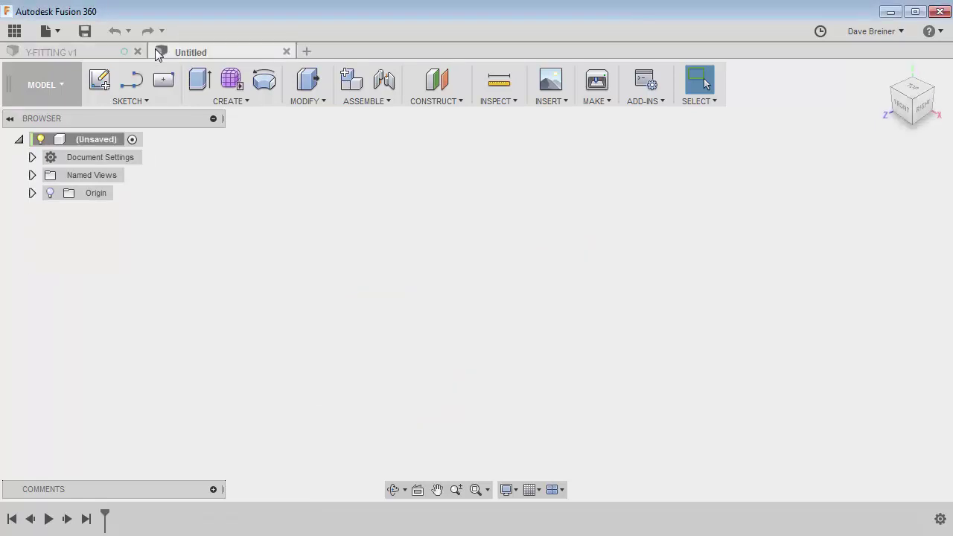
left_click(99, 79)
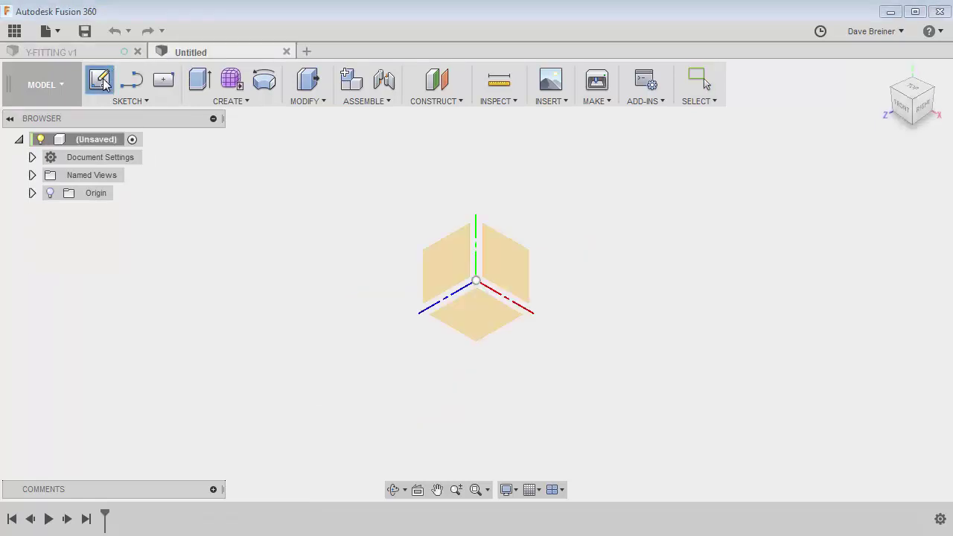
left_click(506, 277)
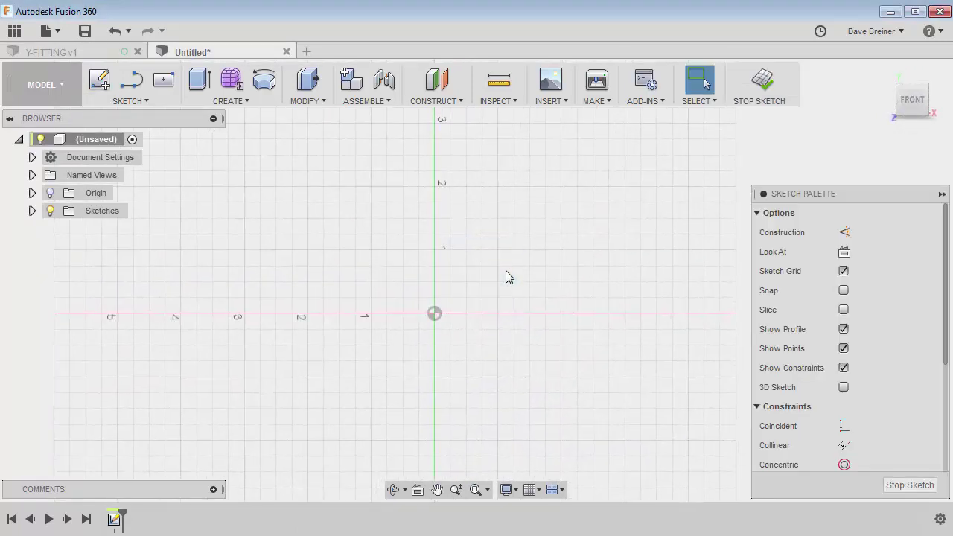
key("s")
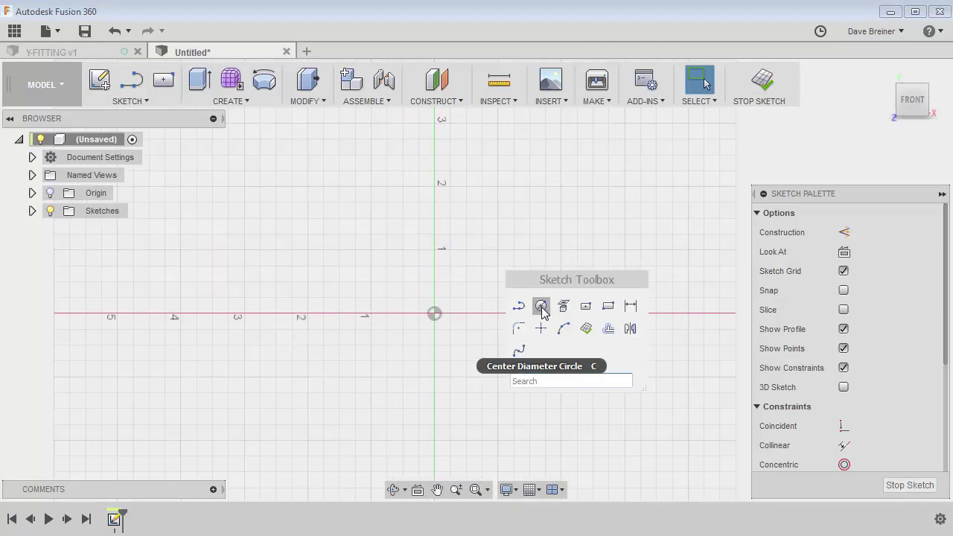
left_click(541, 307)
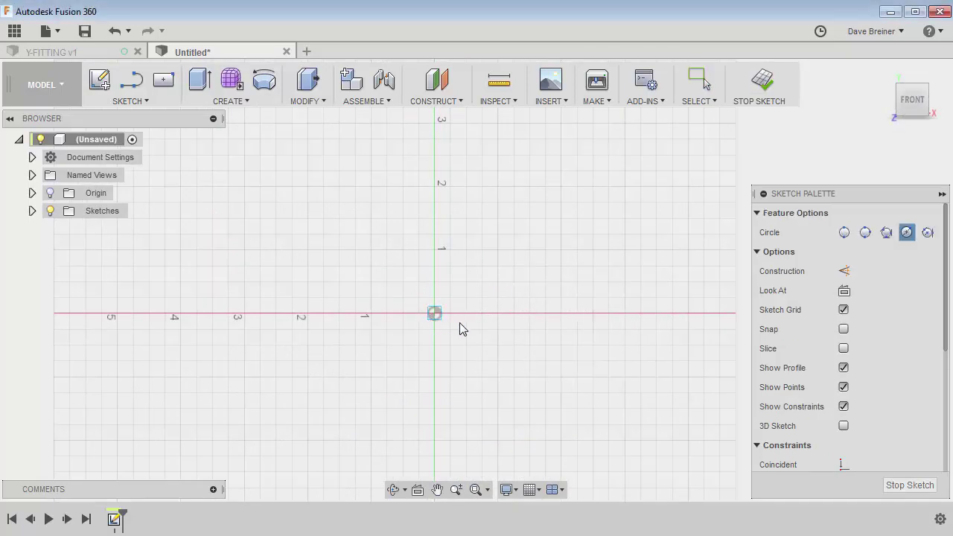
left_click(434, 313)
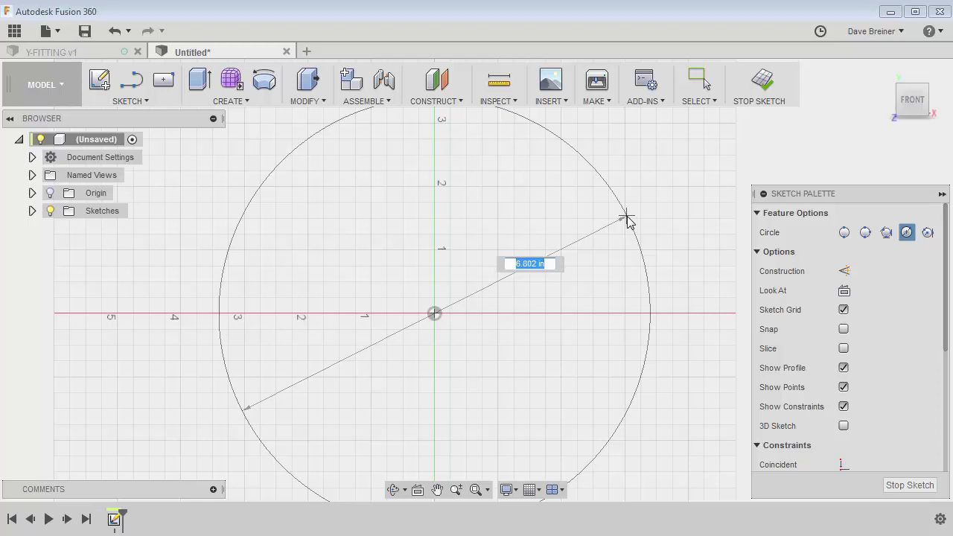
type("6.625")
key("Tab")
key("Return")
key("Escape")
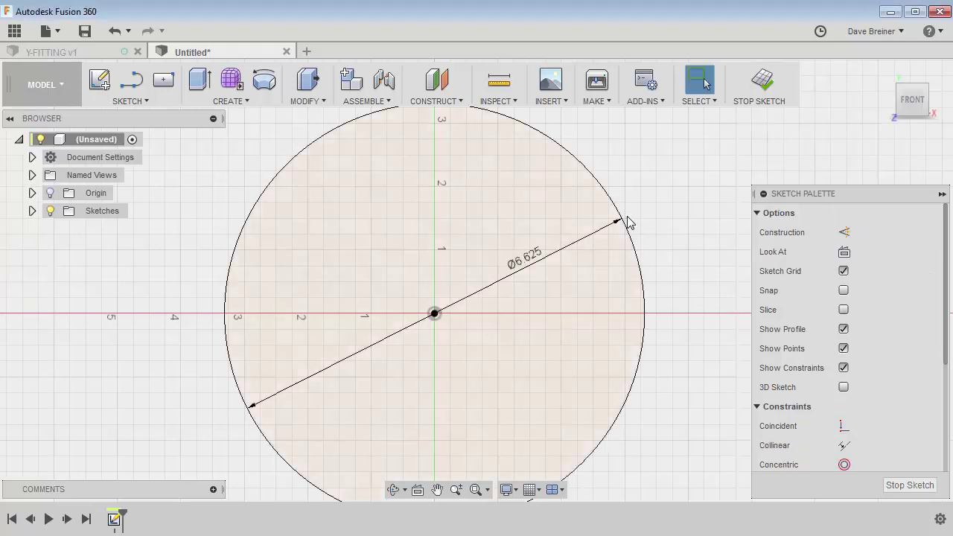
Step: Draw a concentric 6.065 in diameter circle at the origin
key("s")
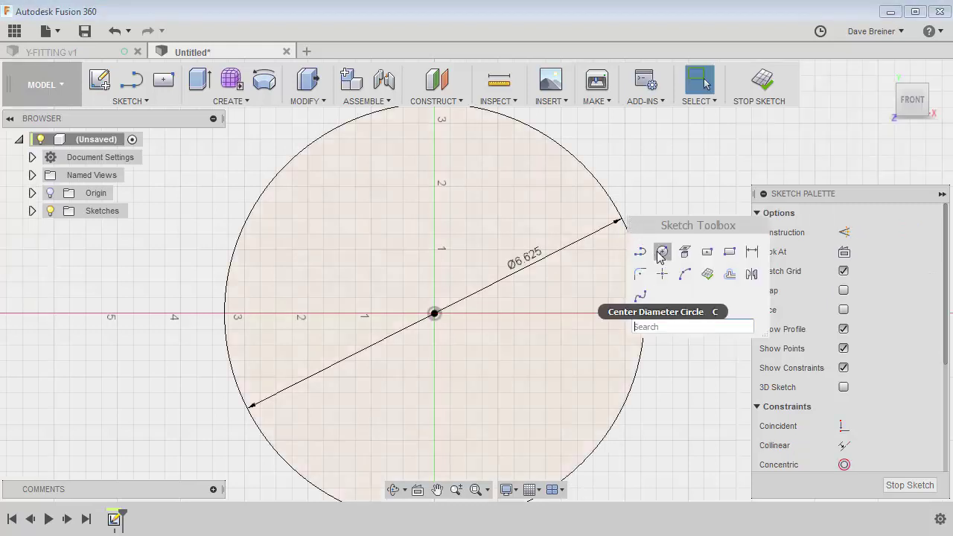
left_click(661, 250)
left_click(435, 313)
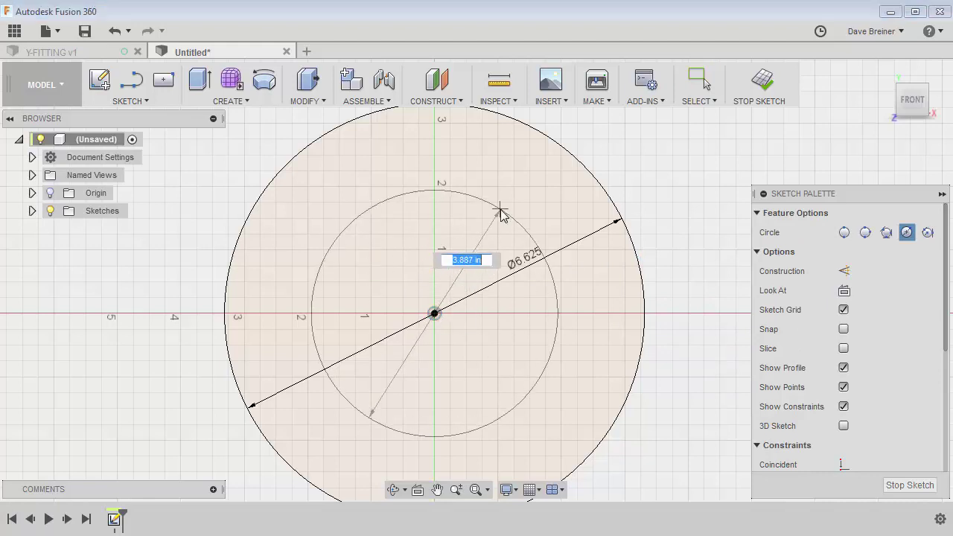
type("6")
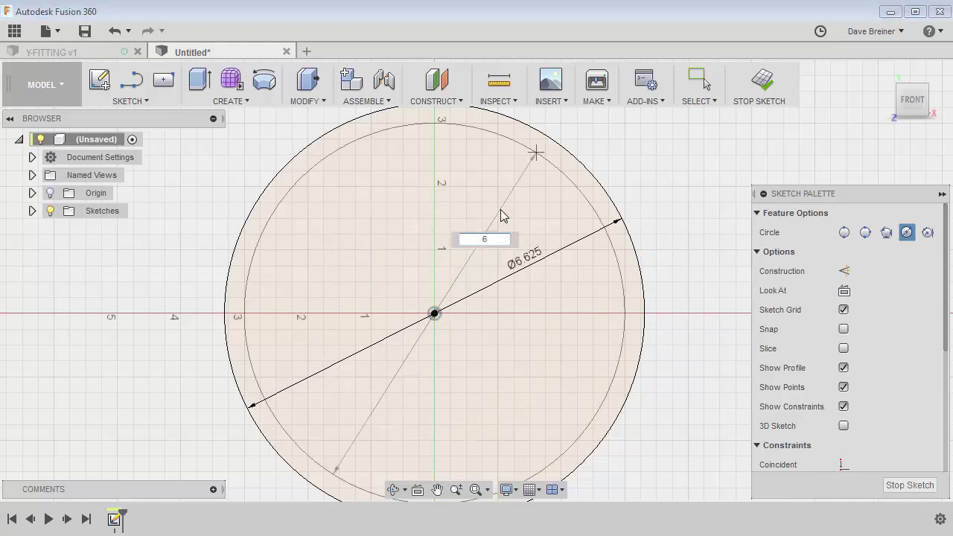
type(".065")
key("Tab")
key("Return")
key("Escape")
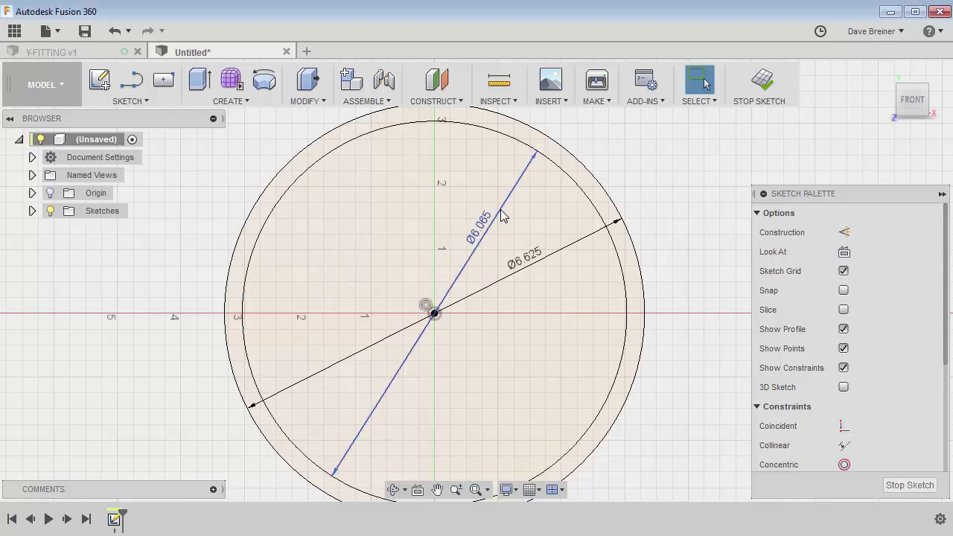
Step: Finish the sketch and start a Two Sides extrusion of the ring profile
left_click(771, 84)
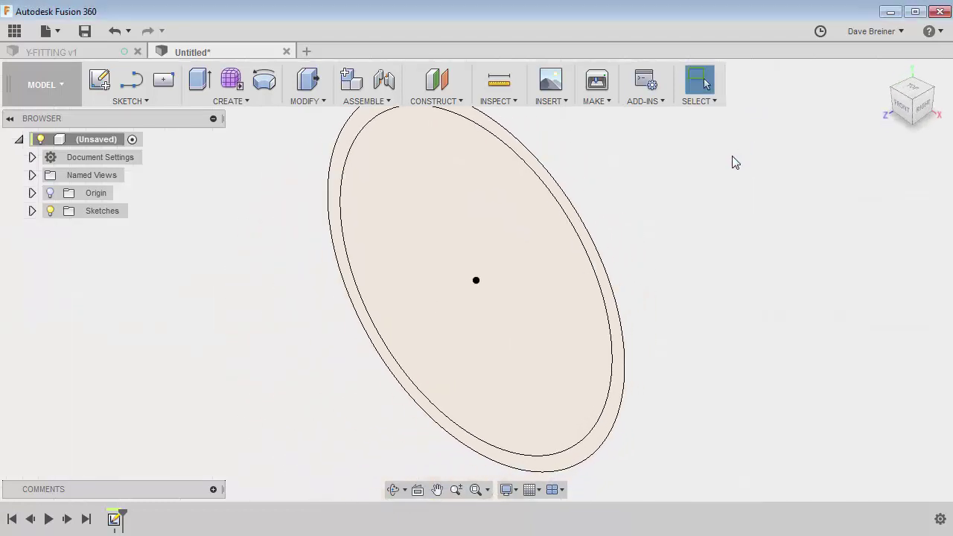
key("s")
left_click(711, 216)
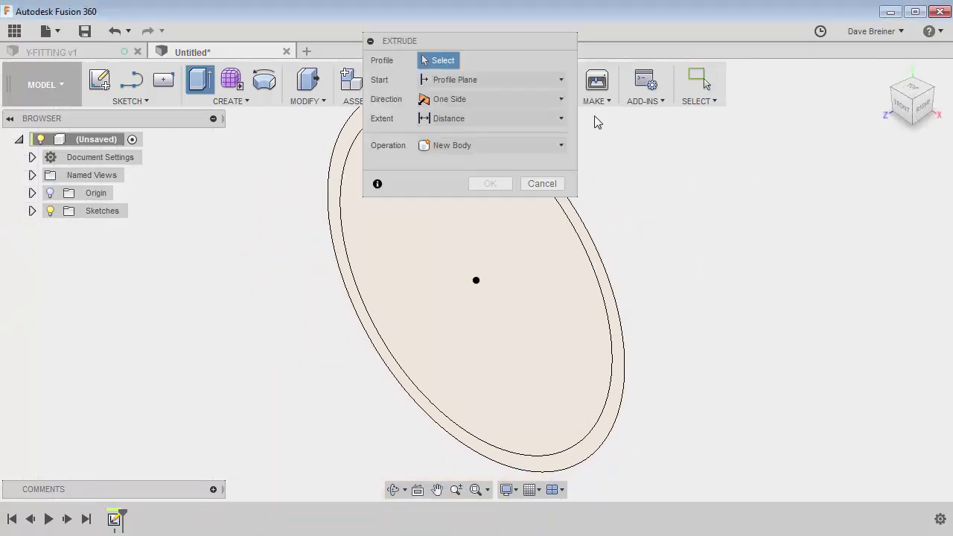
left_click(593, 245)
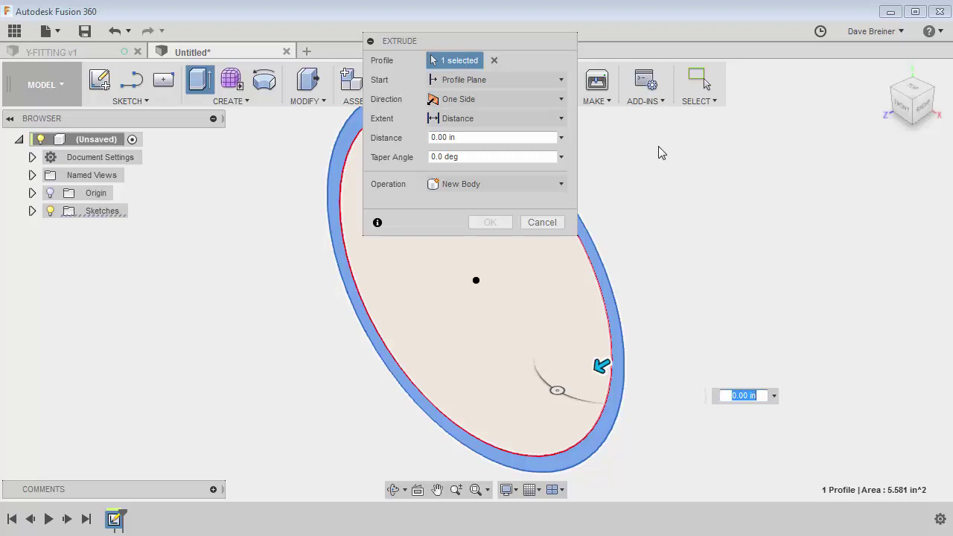
left_click(560, 100)
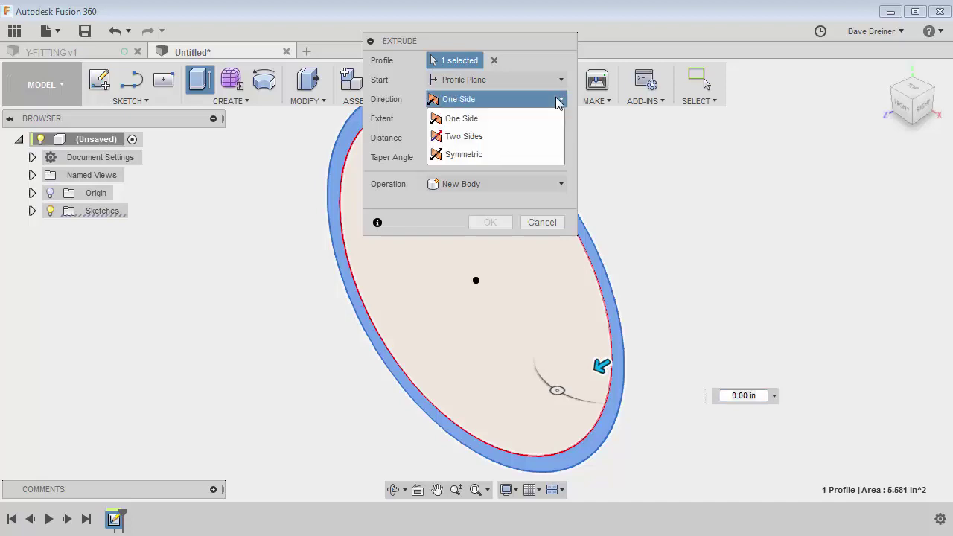
left_click(468, 137)
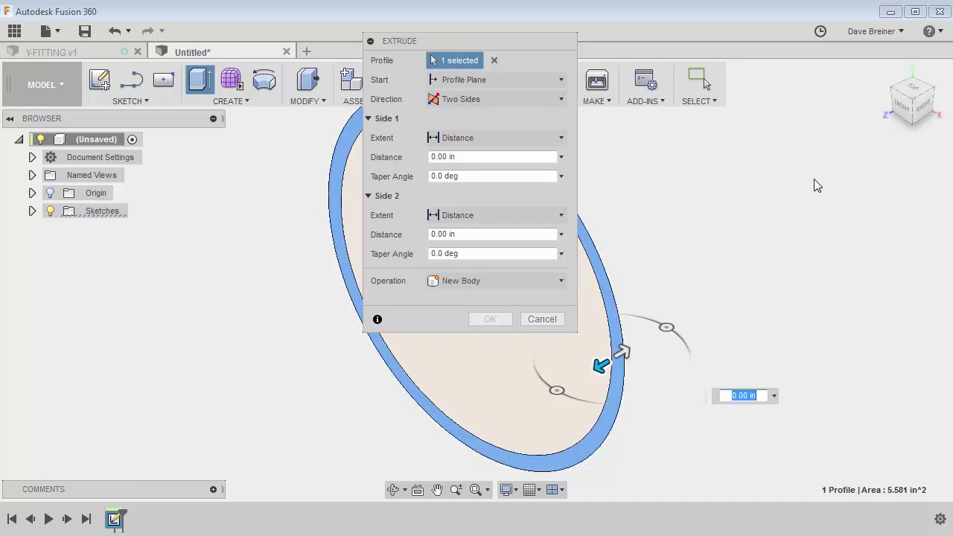
Step: Set the extrusion to 3.5 in on side 1 and 14.5 in on side 2
left_click_drag(472, 47, 243, 80)
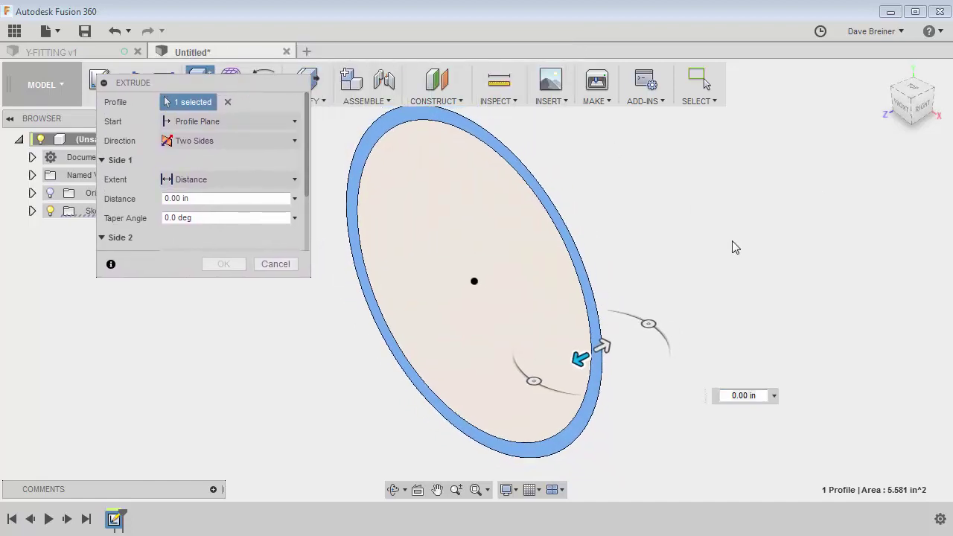
left_click_drag(567, 363, 513, 368)
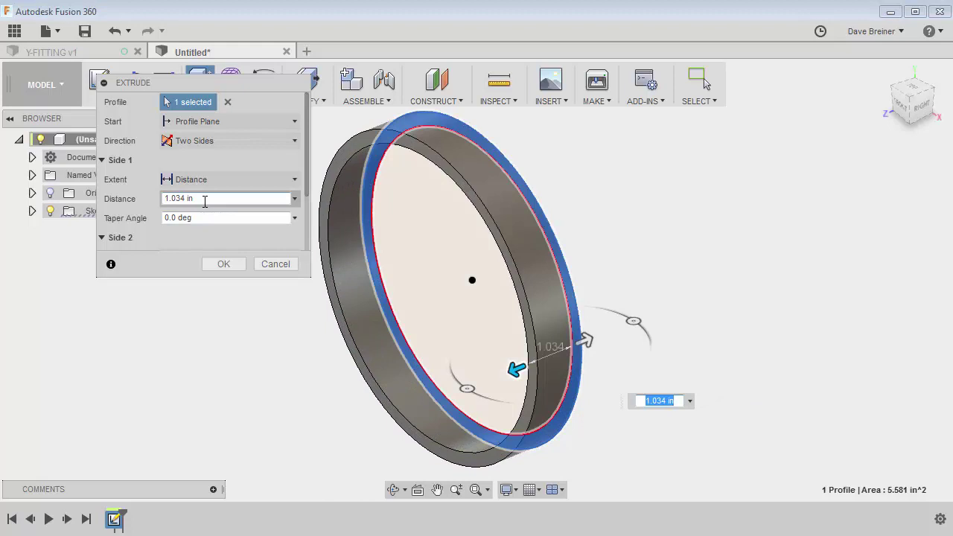
left_click_drag(205, 200, 131, 200)
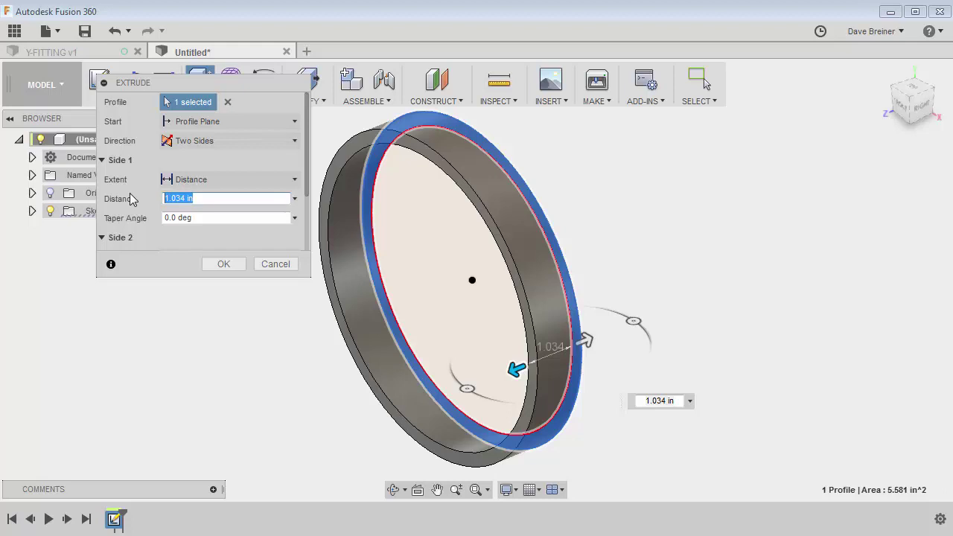
type("3.5")
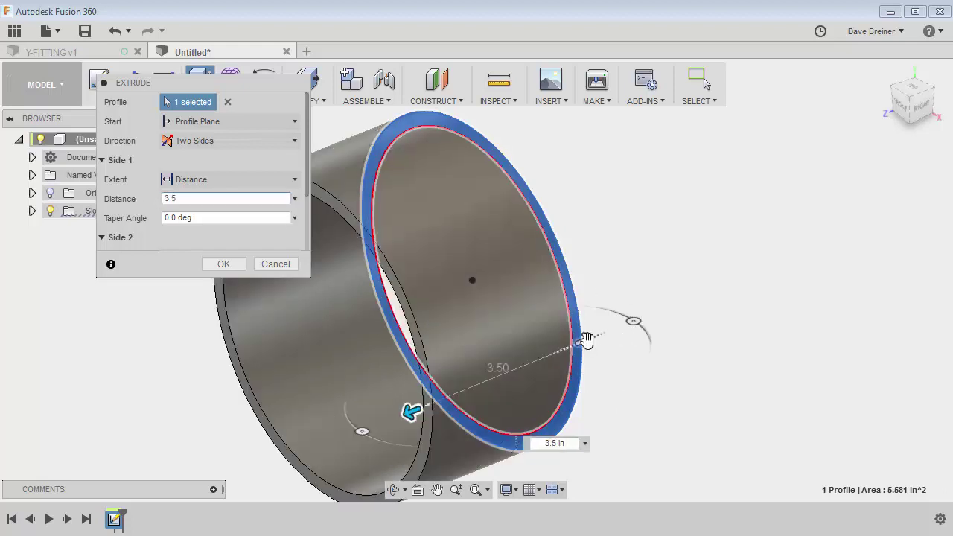
left_click_drag(587, 340, 668, 303)
scroll(309, 207, "down", 2)
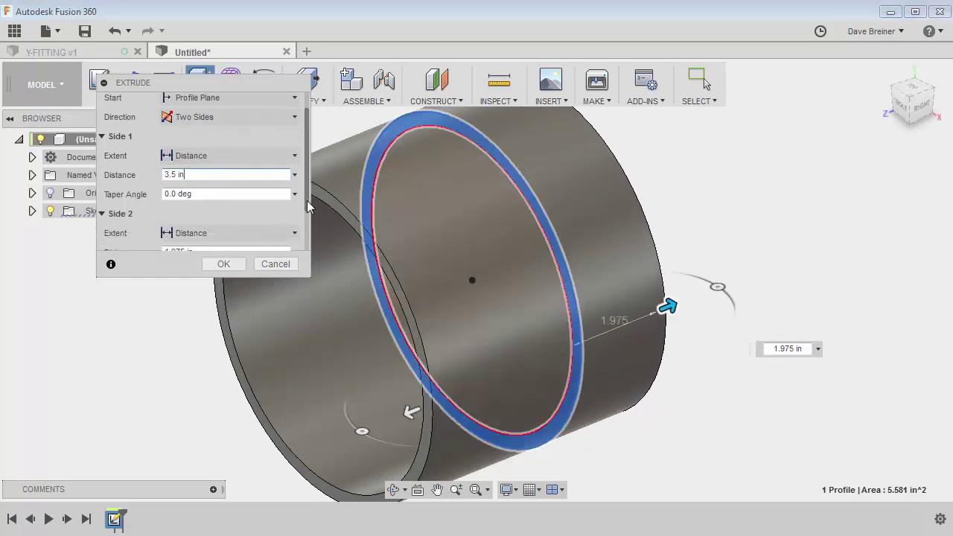
left_click_drag(309, 207, 305, 245)
left_click(213, 193)
left_click_drag(212, 192, 143, 193)
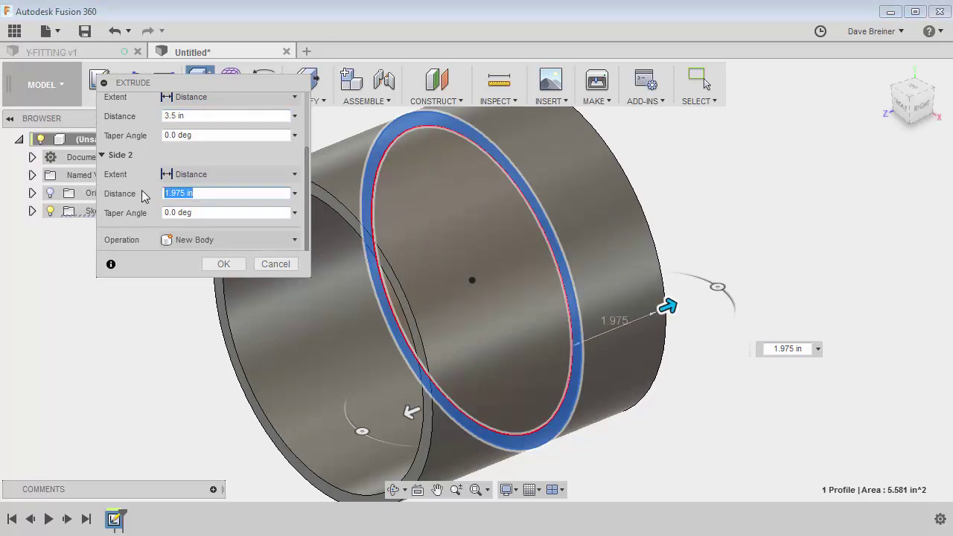
type("14.5")
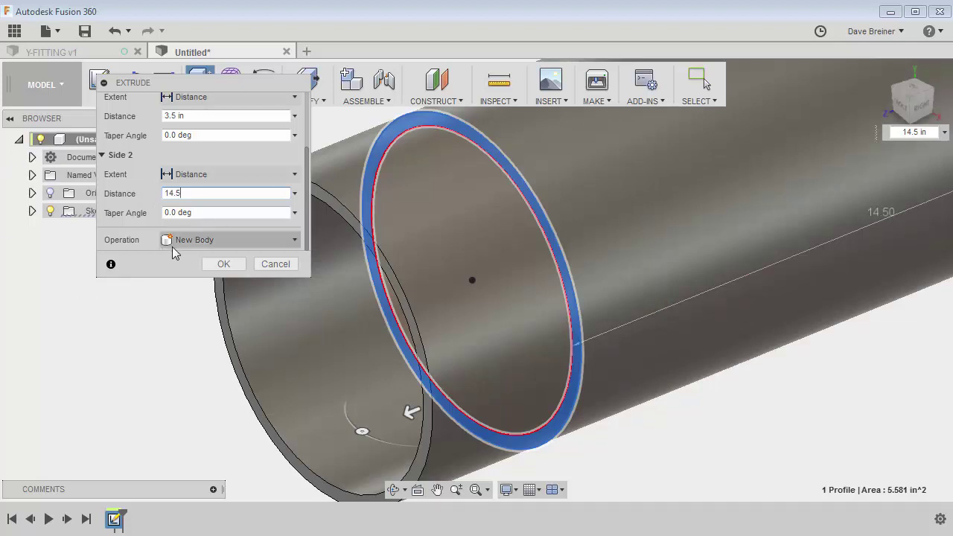
Step: Confirm the pipe extrusion and show the origin planes and axes
left_click(216, 265)
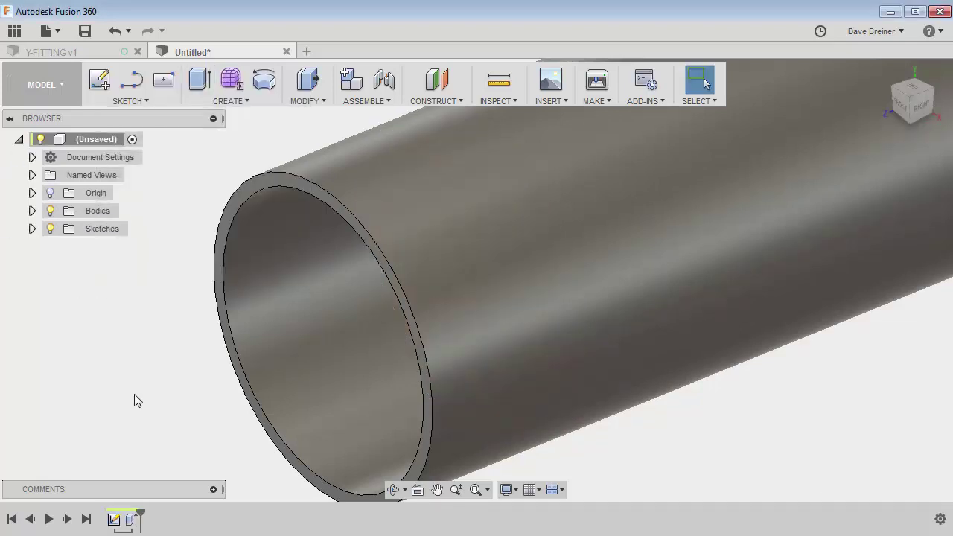
key("F6")
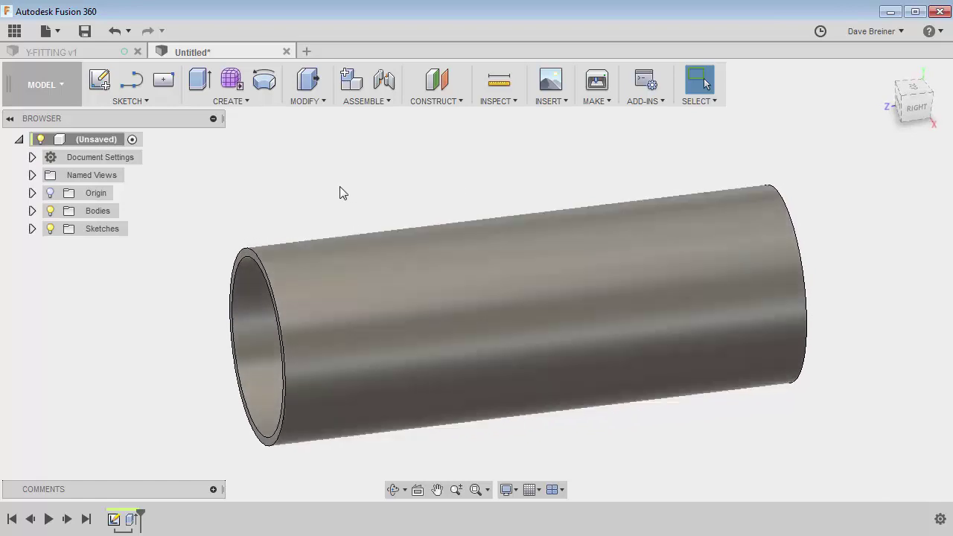
left_click(50, 193)
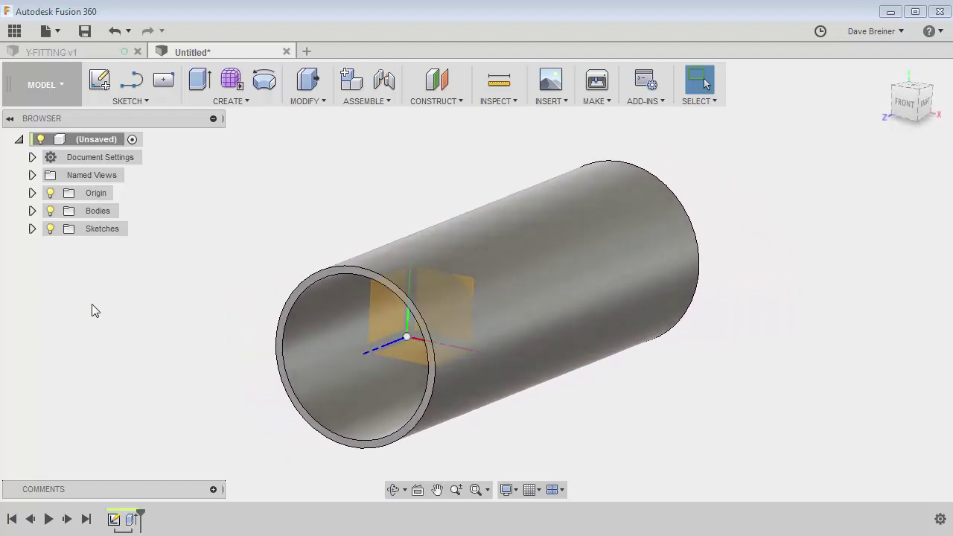
Step: Create a construction plane angled 45° about the X axis
left_click(444, 102)
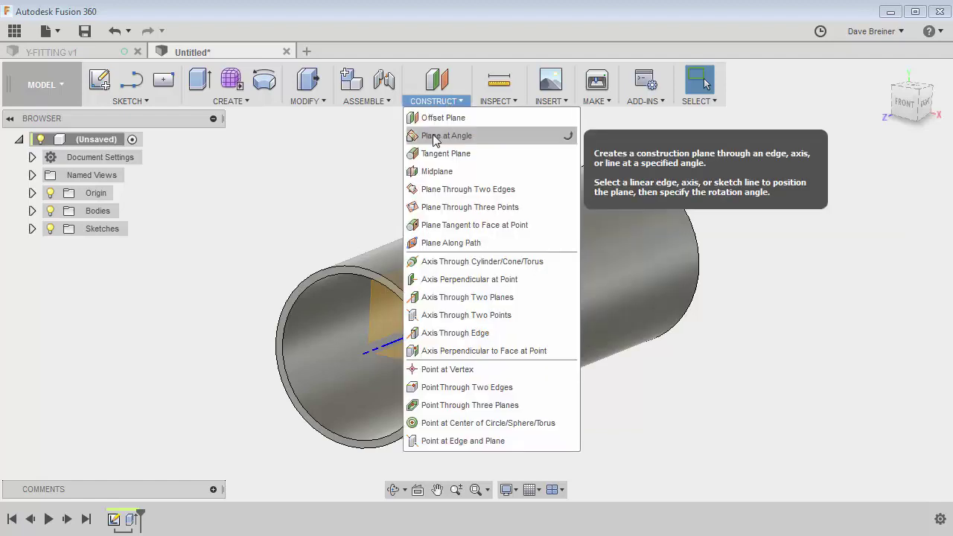
left_click(446, 137)
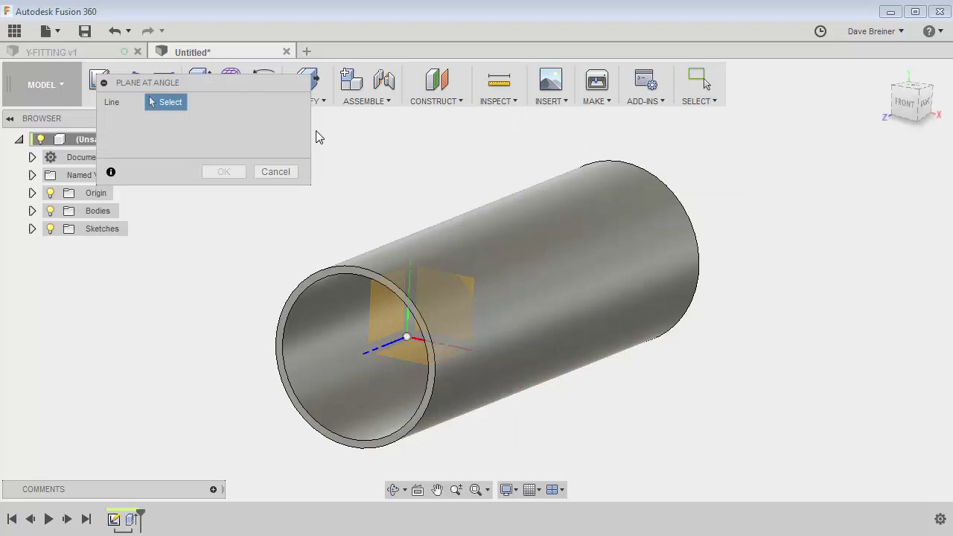
left_click(32, 193)
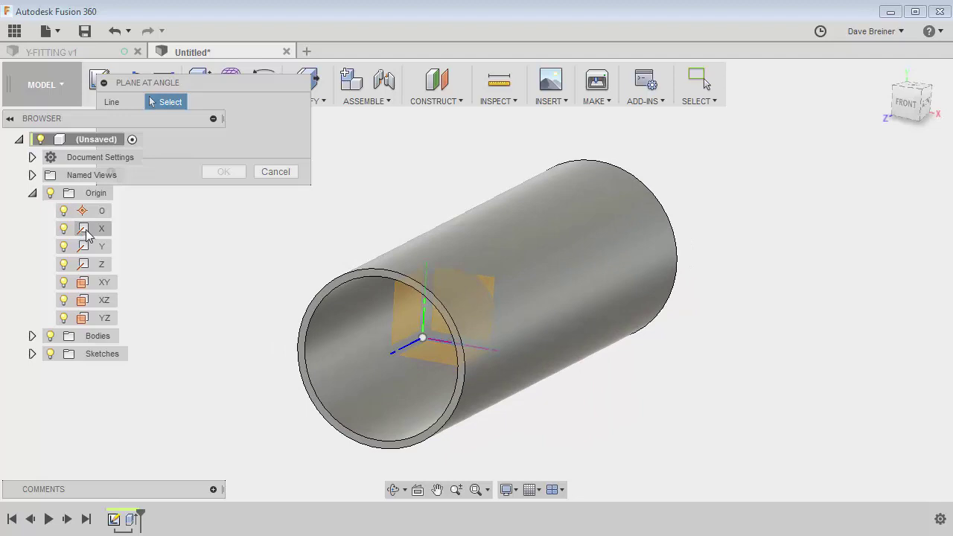
left_click(442, 350)
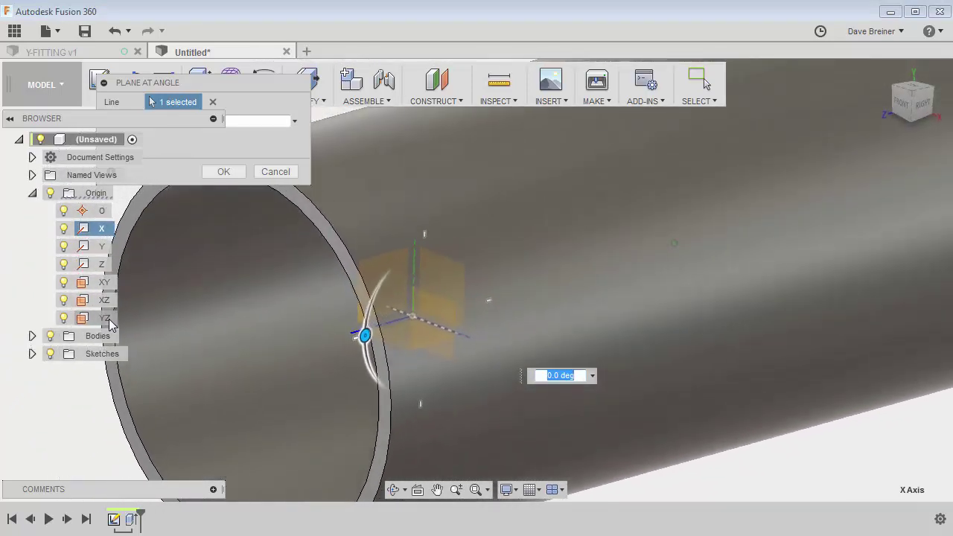
left_click_drag(362, 336, 380, 384)
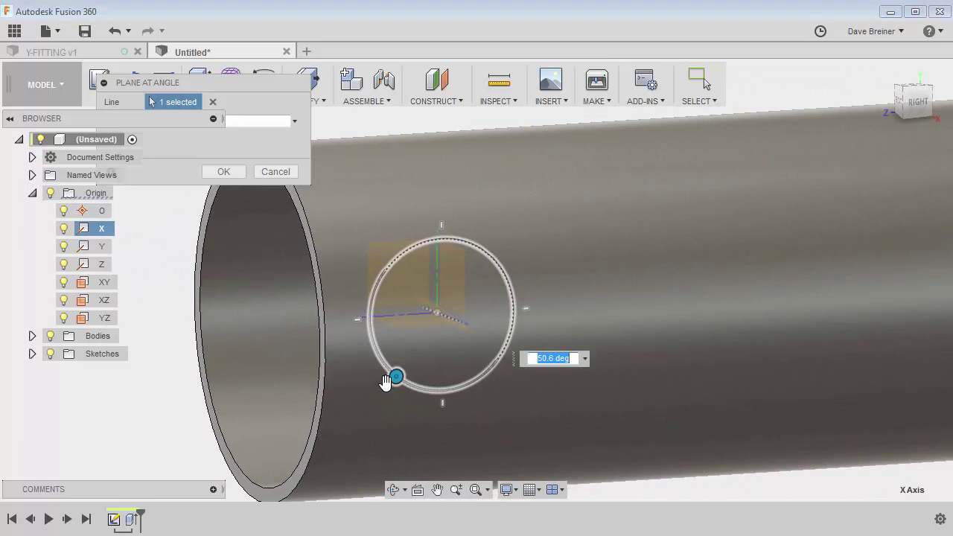
type("45")
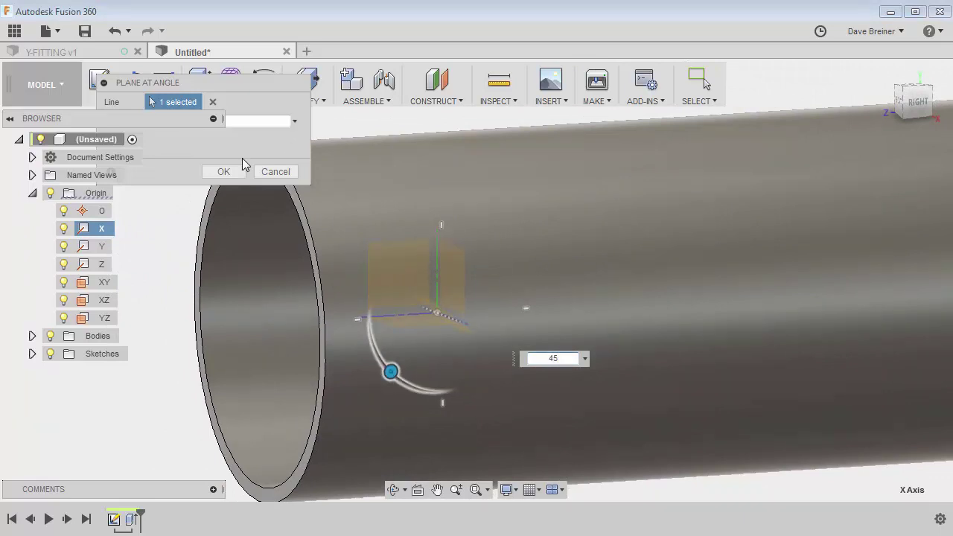
left_click(229, 173)
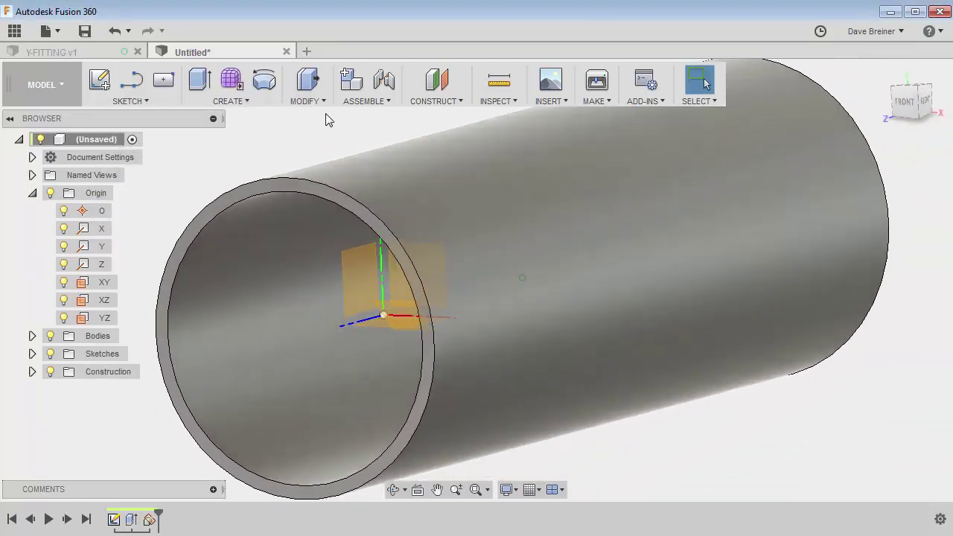
Step: Create an offset plane -14.5 in from the 45° angled plane
left_click(446, 104)
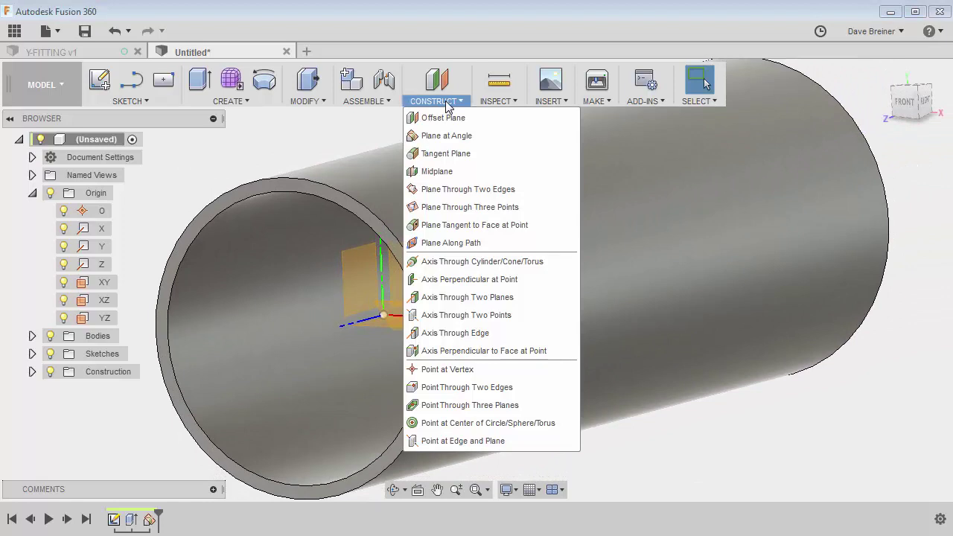
left_click(437, 119)
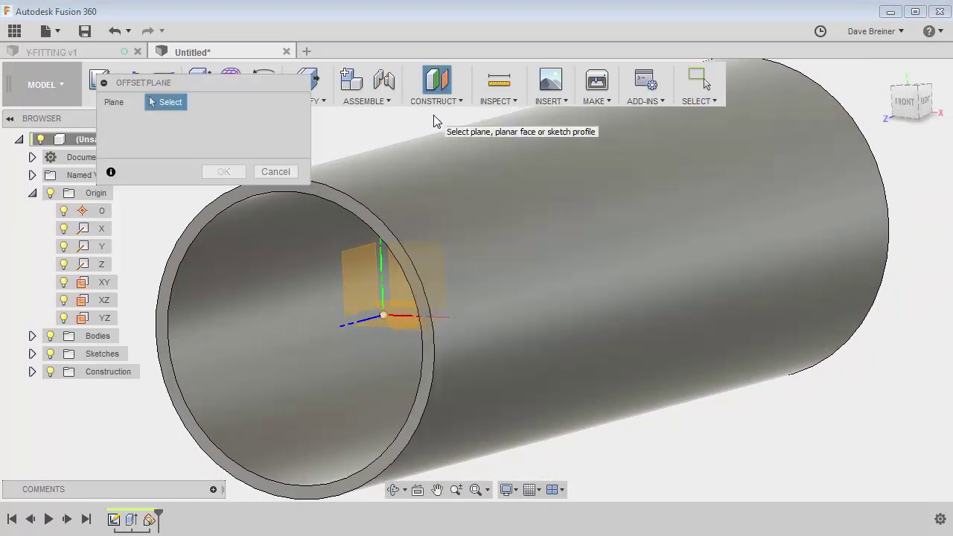
left_click(388, 312)
left_click_drag(384, 313, 423, 176)
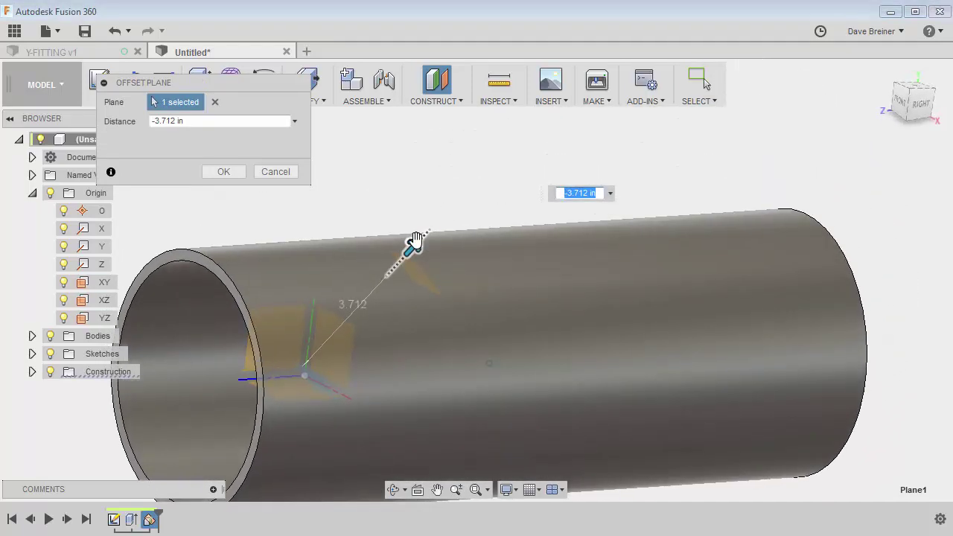
left_click_drag(418, 242, 511, 194)
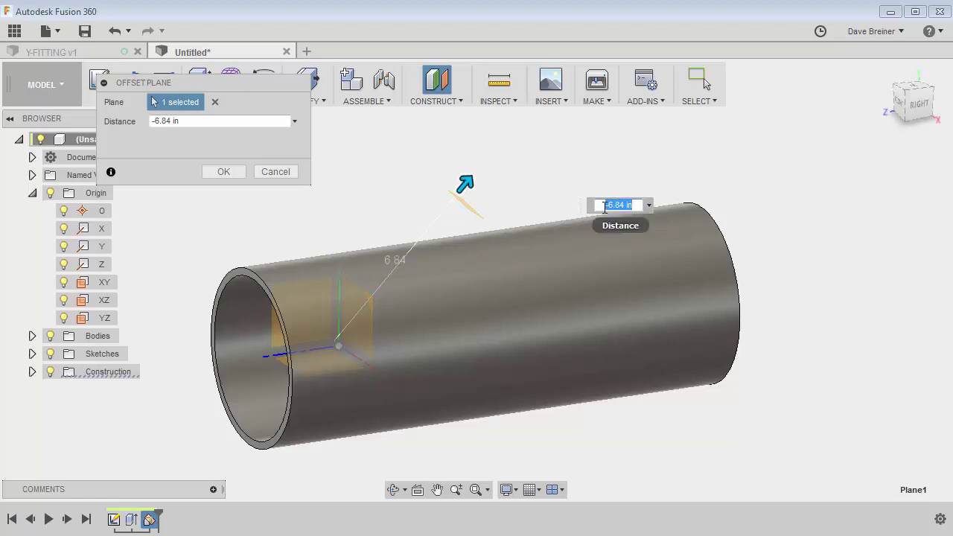
key("BackSpace")
type("-14.5")
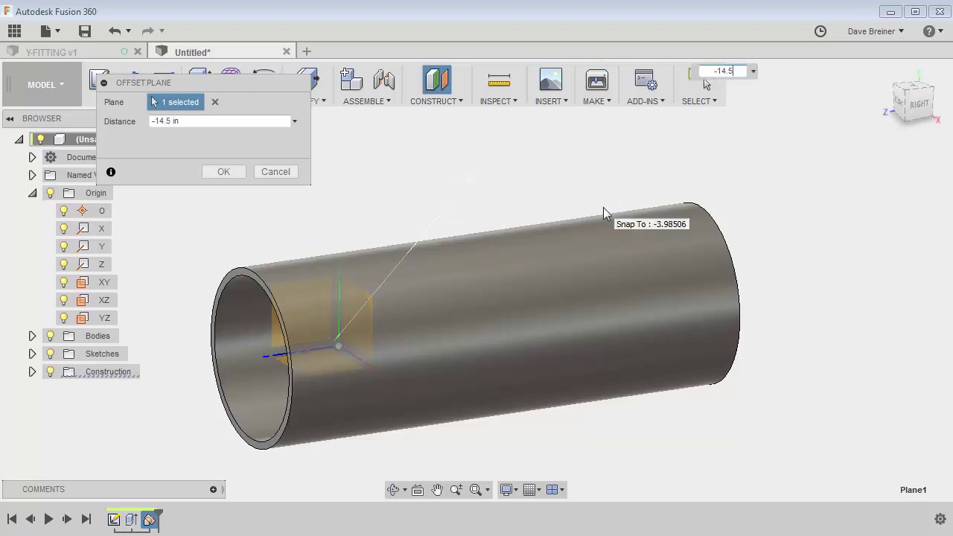
scroll(605, 214, "down", 5)
middle_click_drag(723, 196, 641, 313)
key("Return")
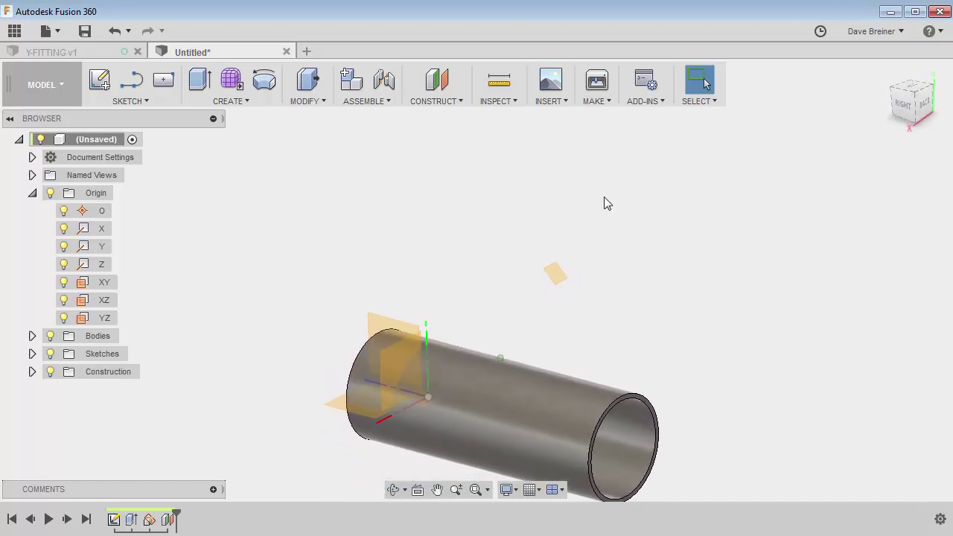
Step: Sketch on the offset plane and draw a 4.5 in diameter circle at the origin
left_click(100, 79)
left_click(545, 263)
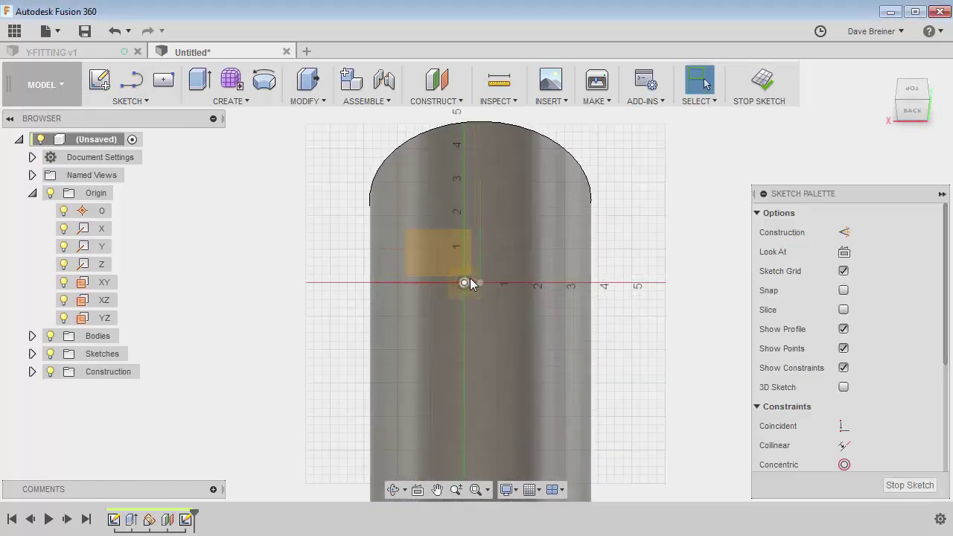
scroll(470, 283, "up", 3)
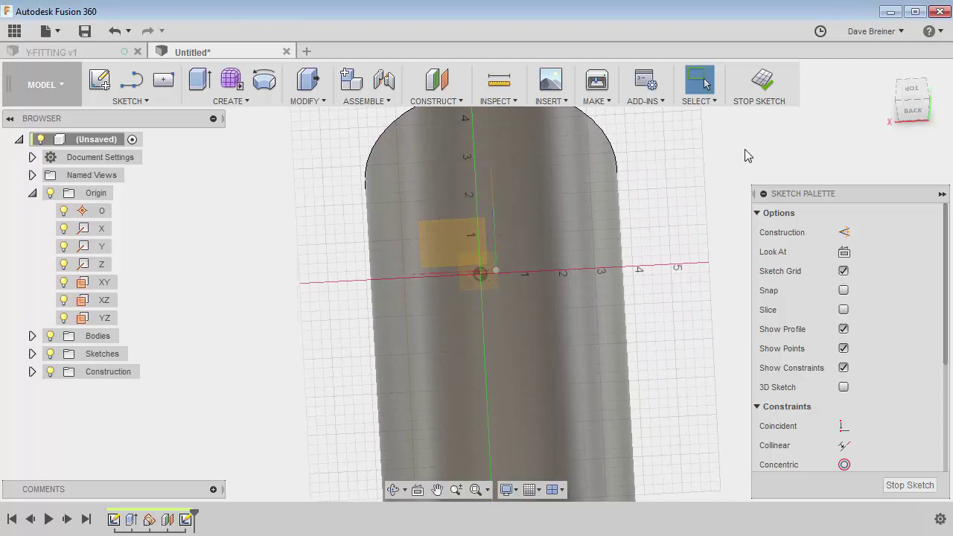
key("s")
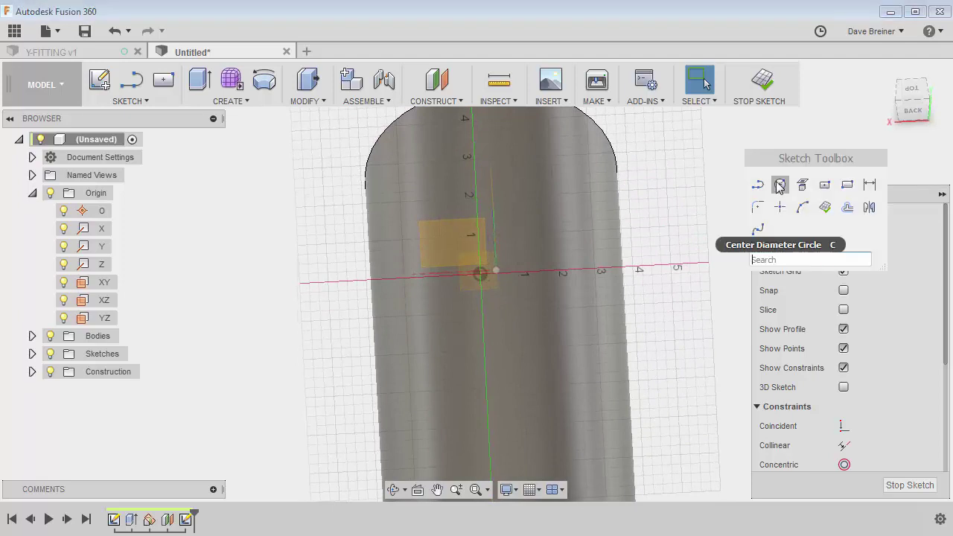
left_click(780, 184)
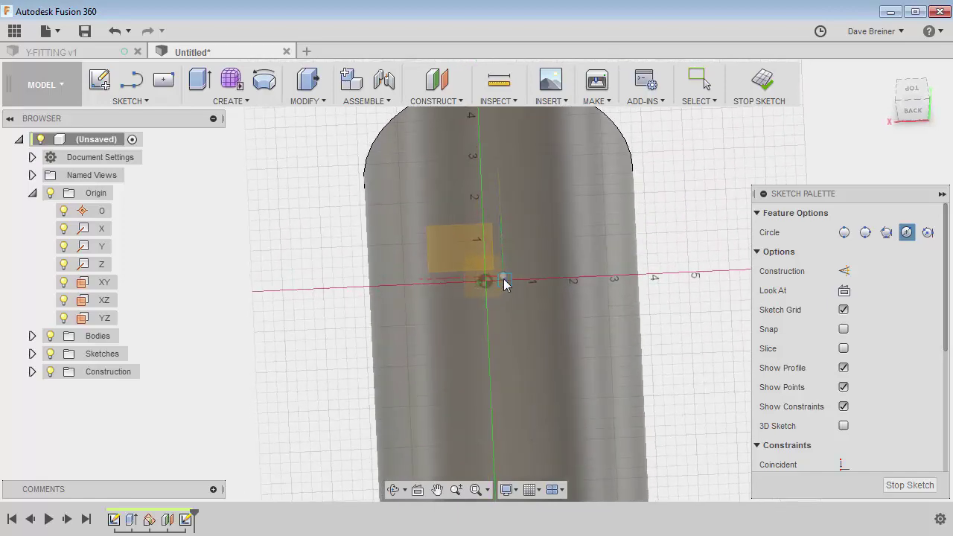
left_click(507, 281)
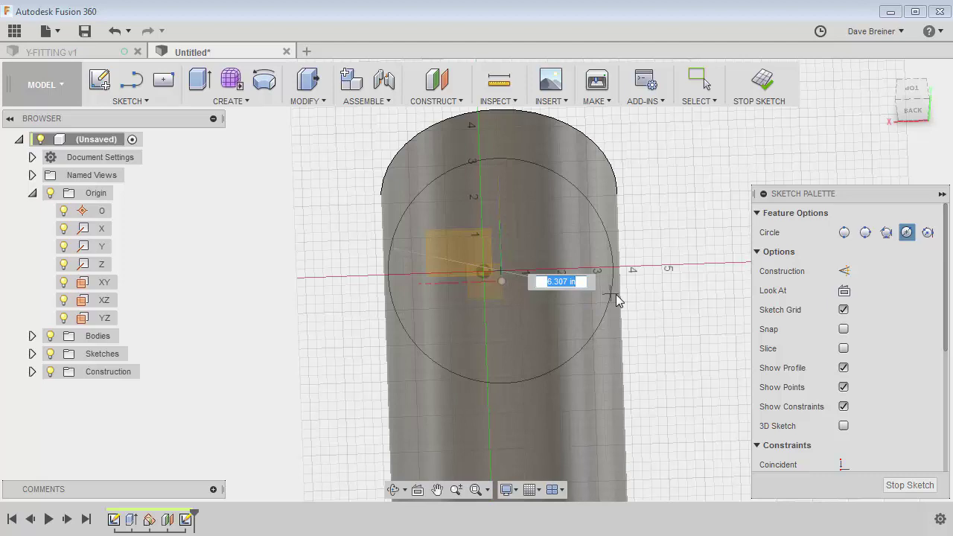
type("4.5")
key("Tab")
key("Return")
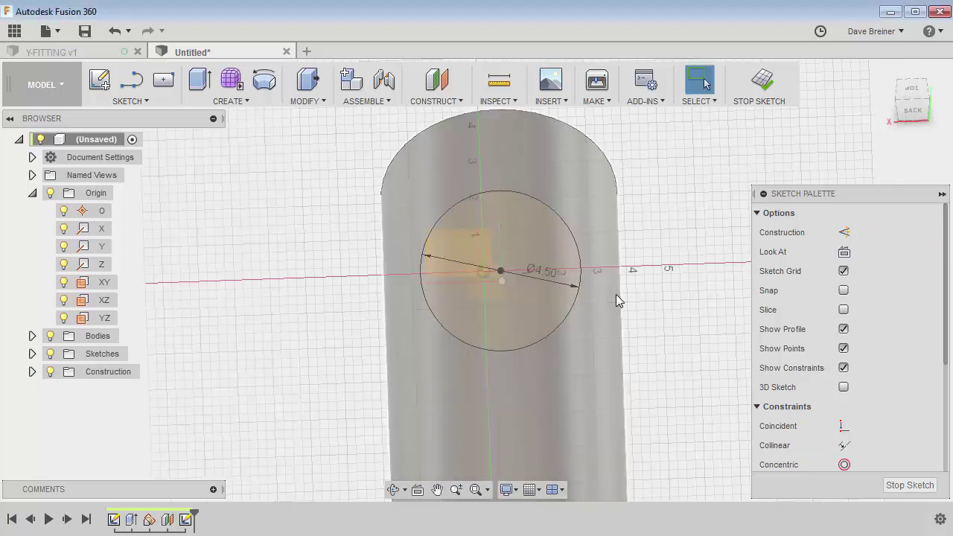
Step: Add a concentric 4.026 in diameter circle and finish the sketch
right_click(616, 294)
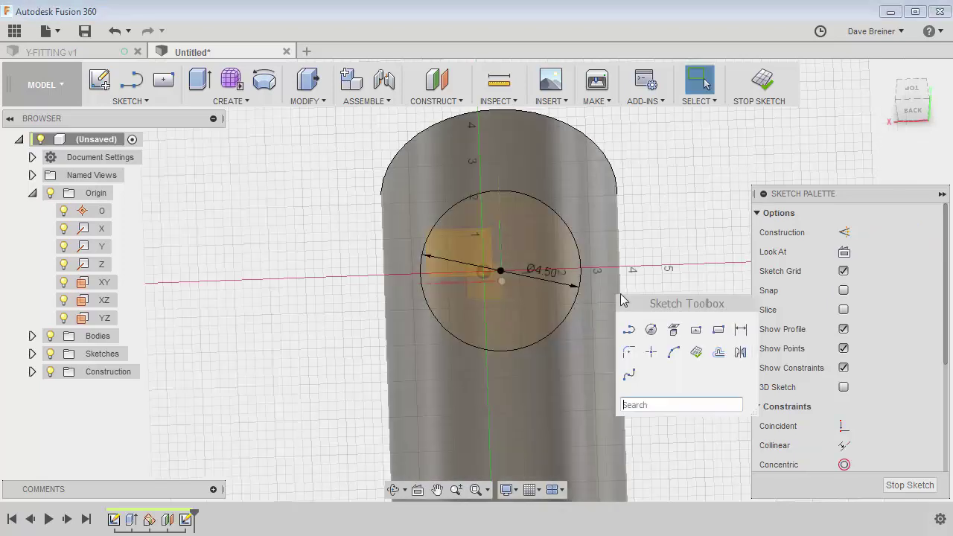
left_click(654, 328)
left_click(501, 270)
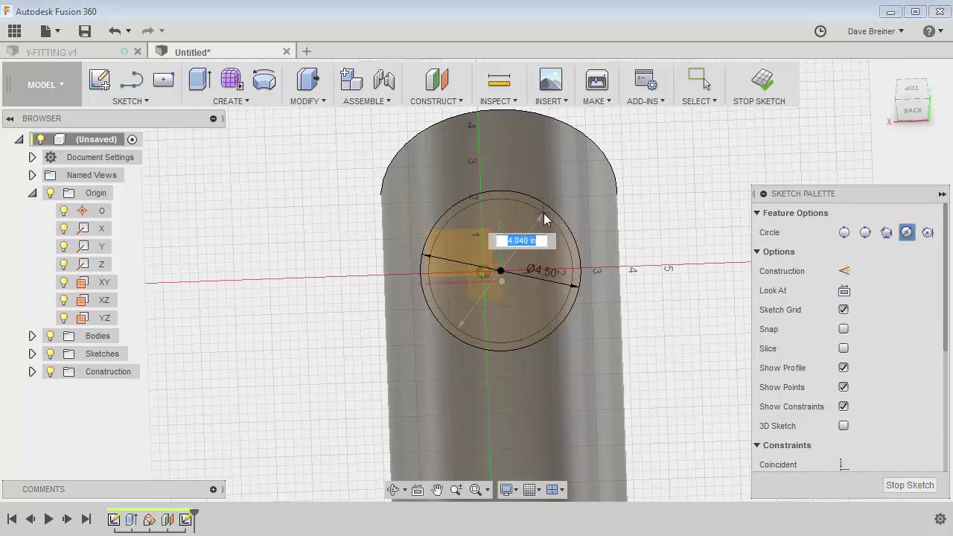
type("4.026")
key("Return")
key("Escape")
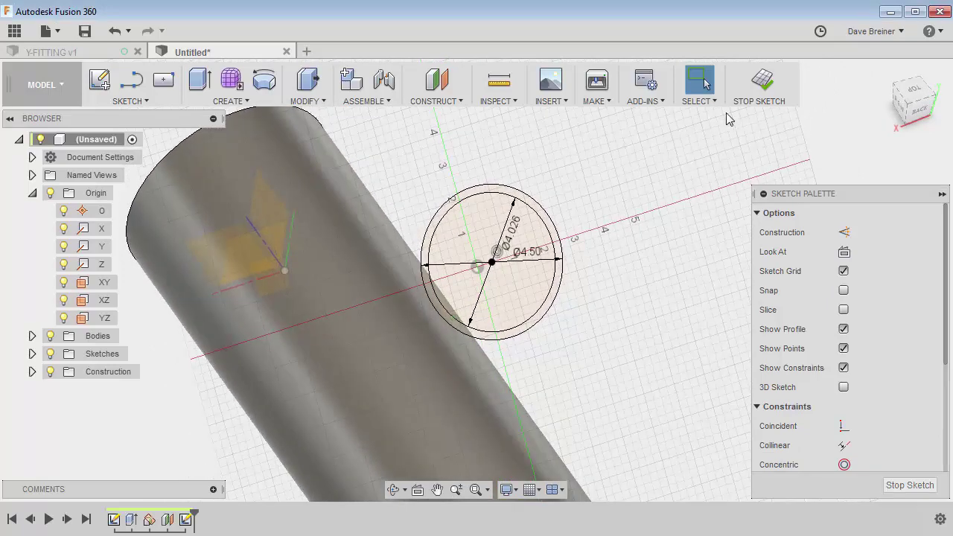
left_click(760, 88)
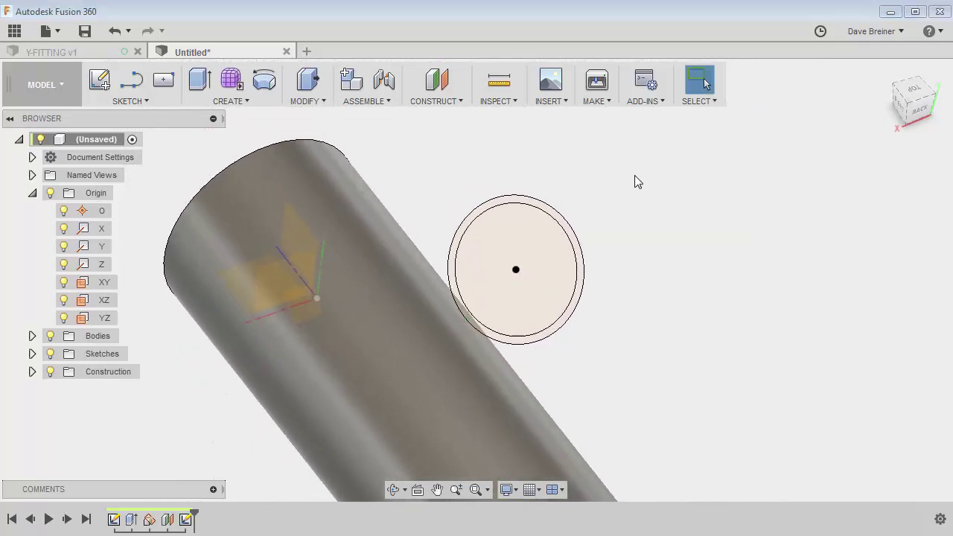
Step: Extrude the branch ring profile a distance of 14.5 in
key("s")
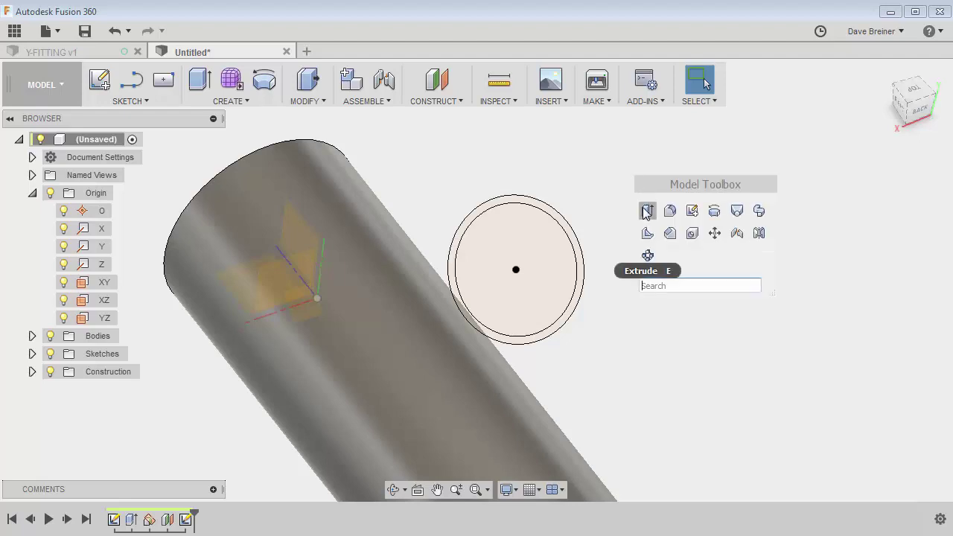
left_click(647, 212)
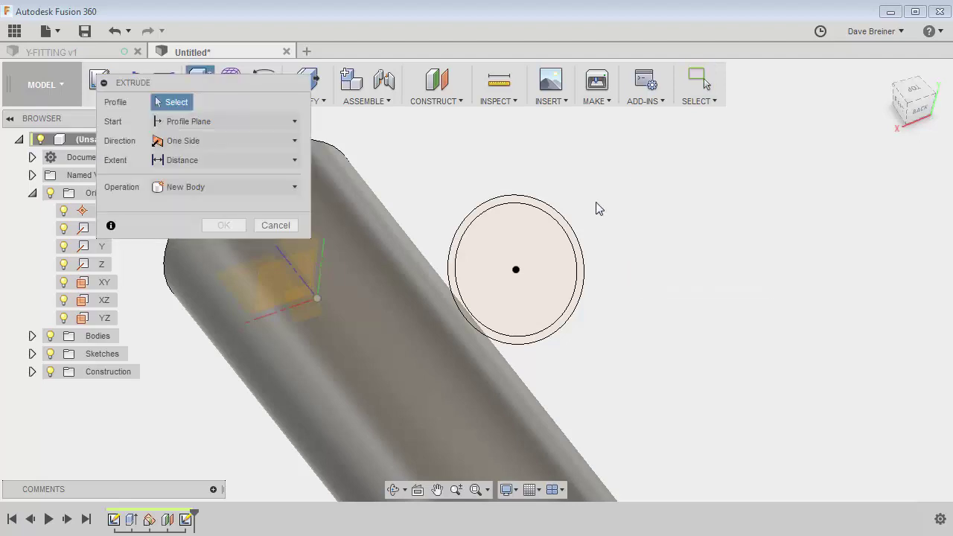
left_click(552, 216)
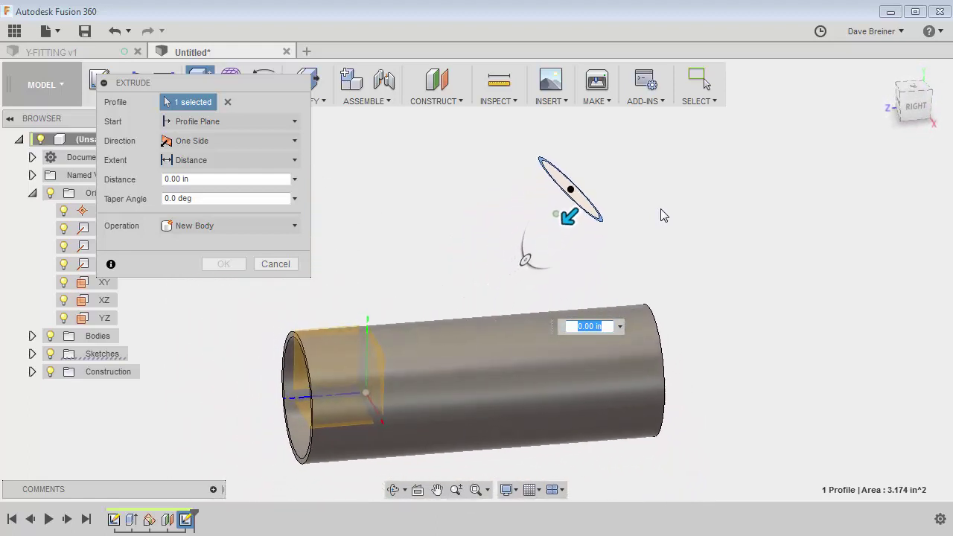
middle_click_drag(363, 404, 481, 410, "shift")
left_click(274, 160)
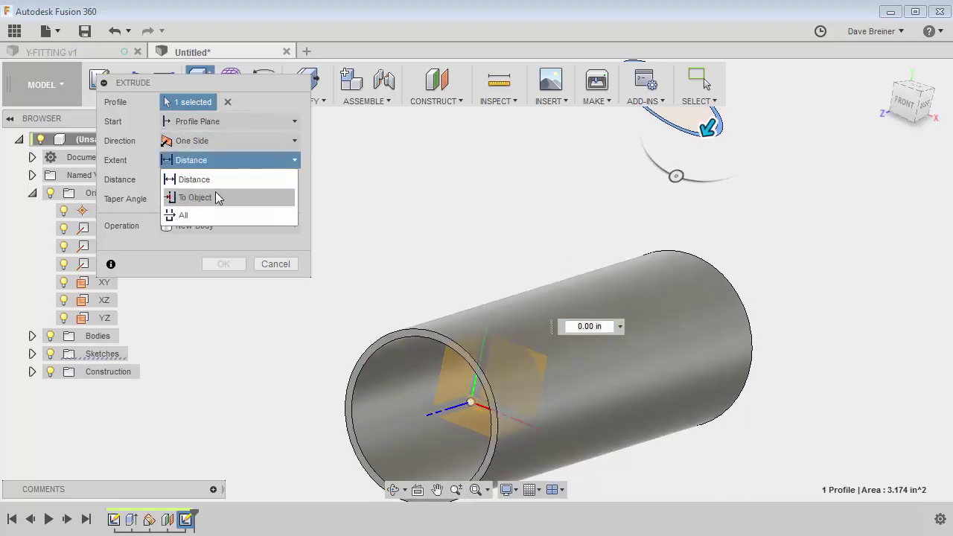
left_click(241, 161)
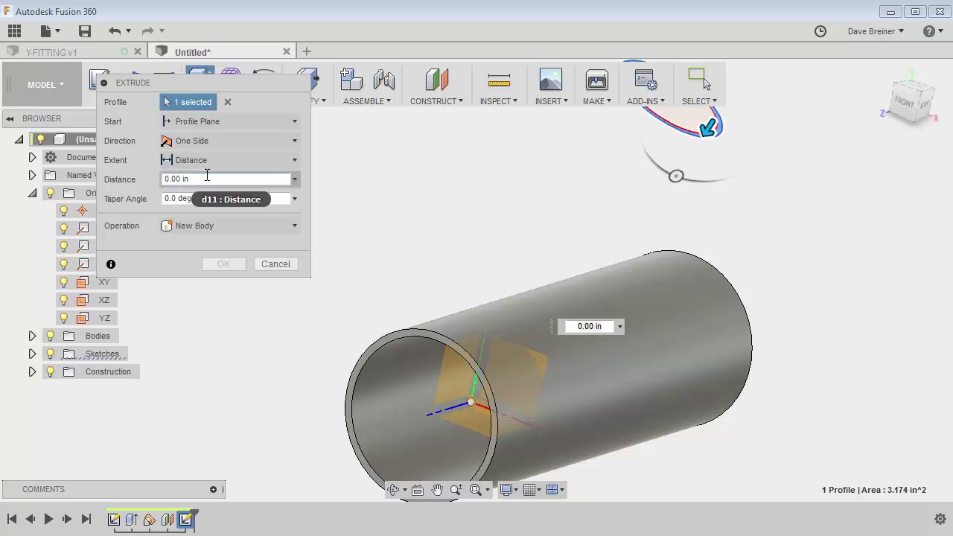
left_click_drag(207, 179, 156, 181)
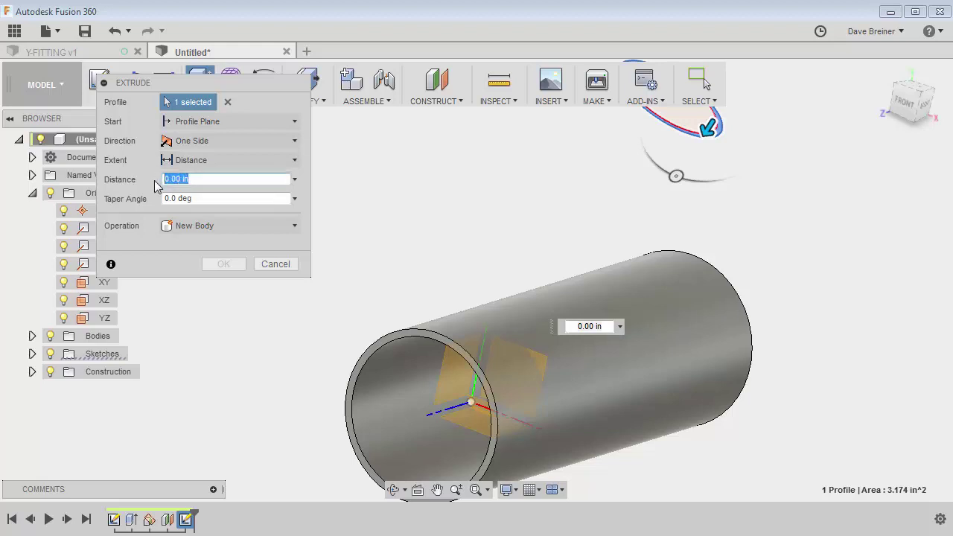
type("14.5")
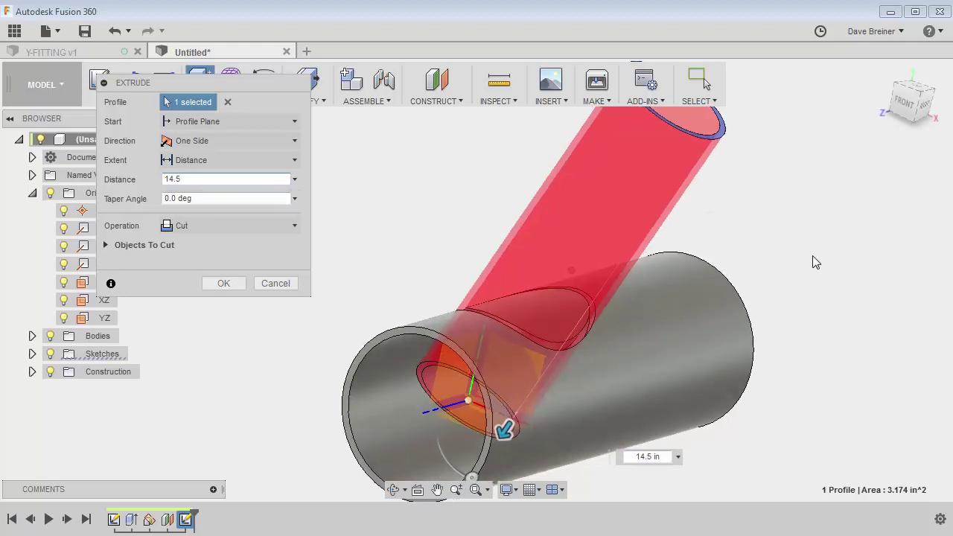
Step: Change the extrude operation to New Body and confirm the branch
middle_click_drag(812, 255, 666, 177, "shift")
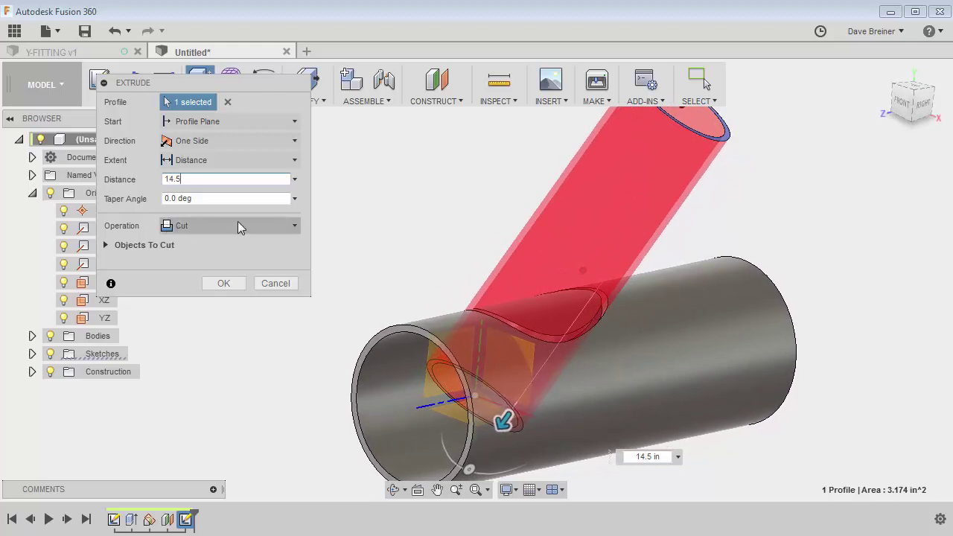
left_click(291, 225)
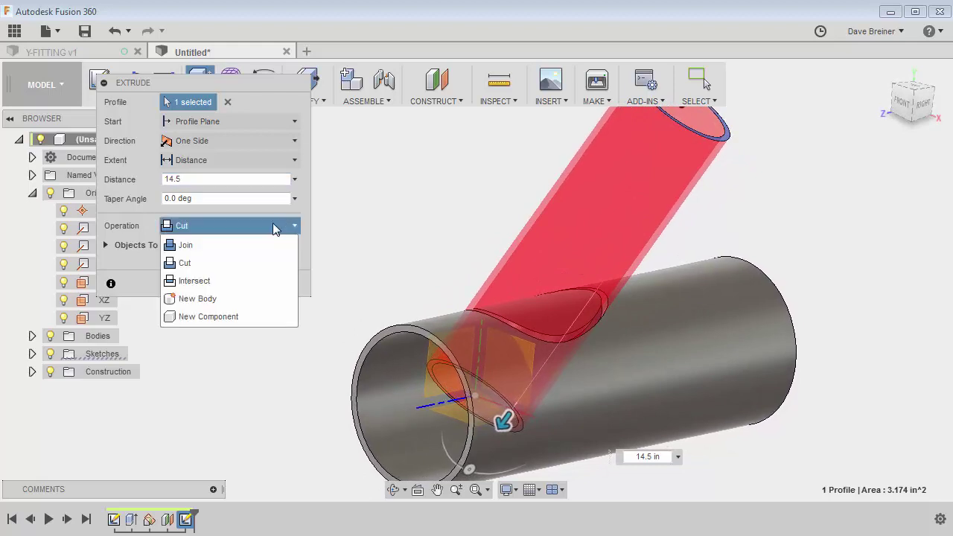
left_click(208, 299)
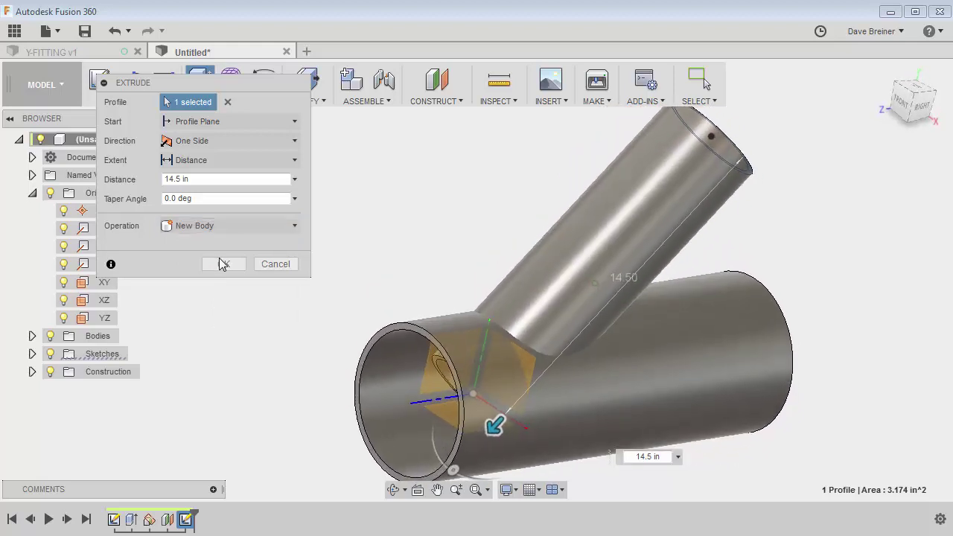
left_click(224, 264)
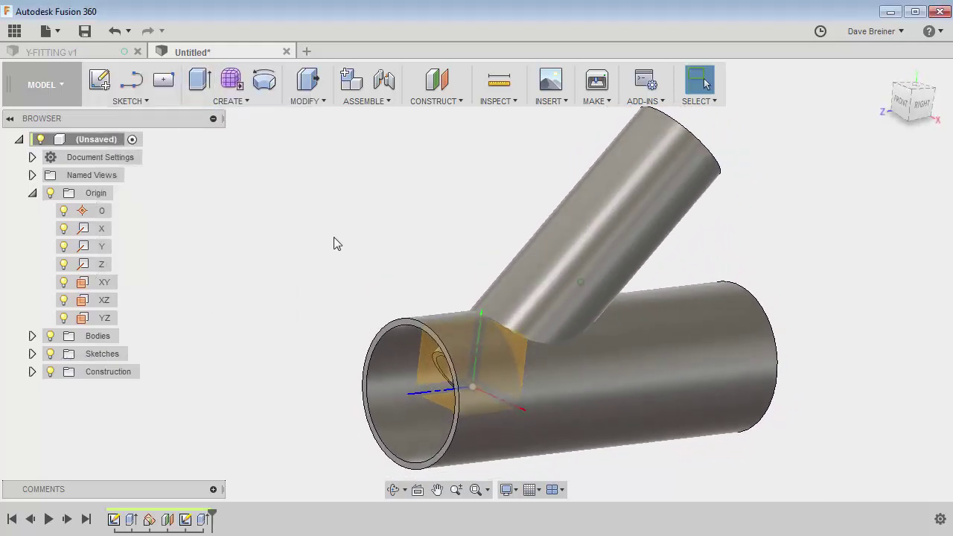
Step: Hide the Origin planes and axes and collapse the Origin folder
left_click(51, 194)
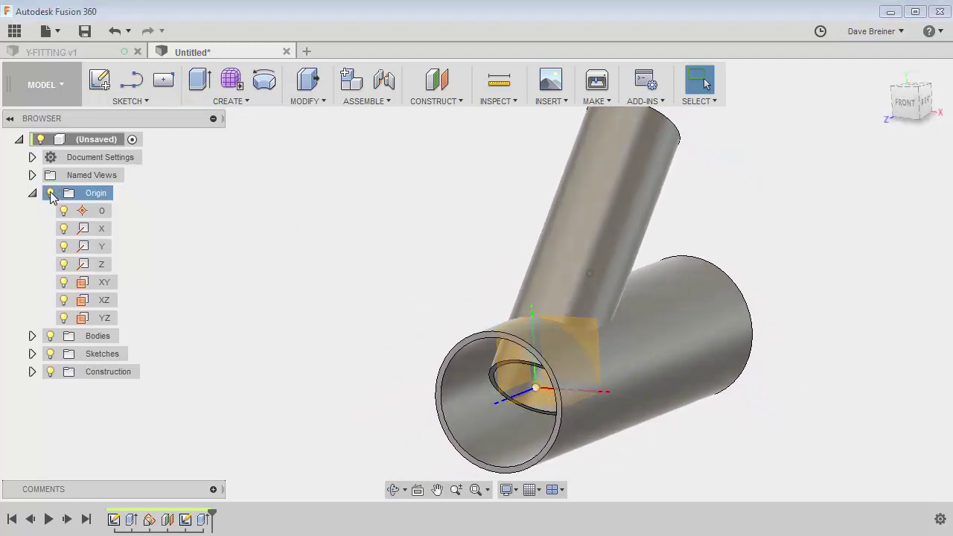
left_click(33, 193)
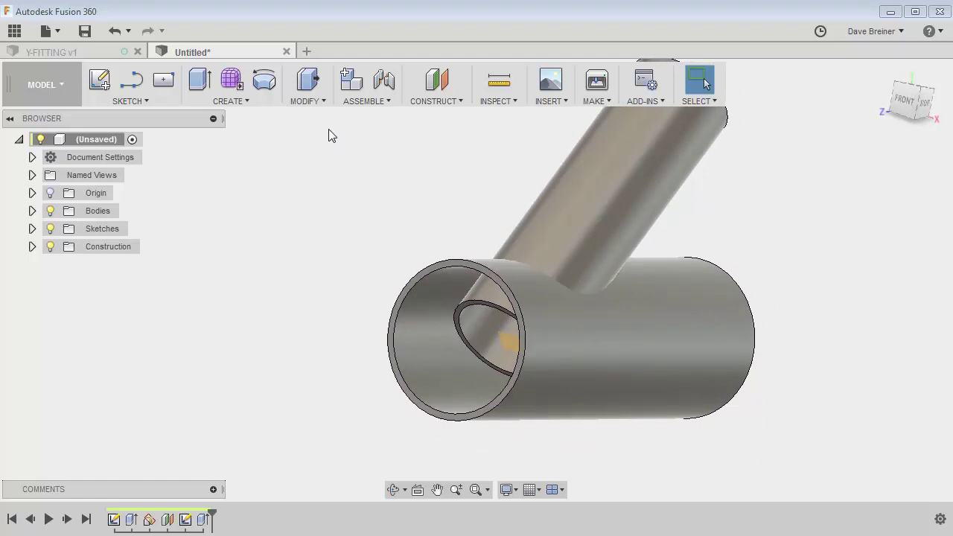
Step: Combine with Join, using the horizontal pipe as target and the angled tube as tool
left_click(324, 103)
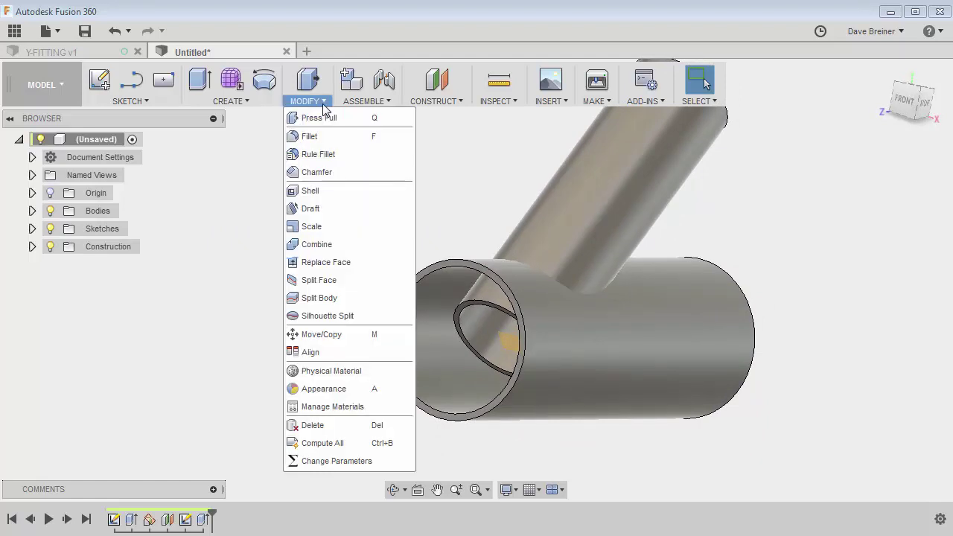
left_click(317, 246)
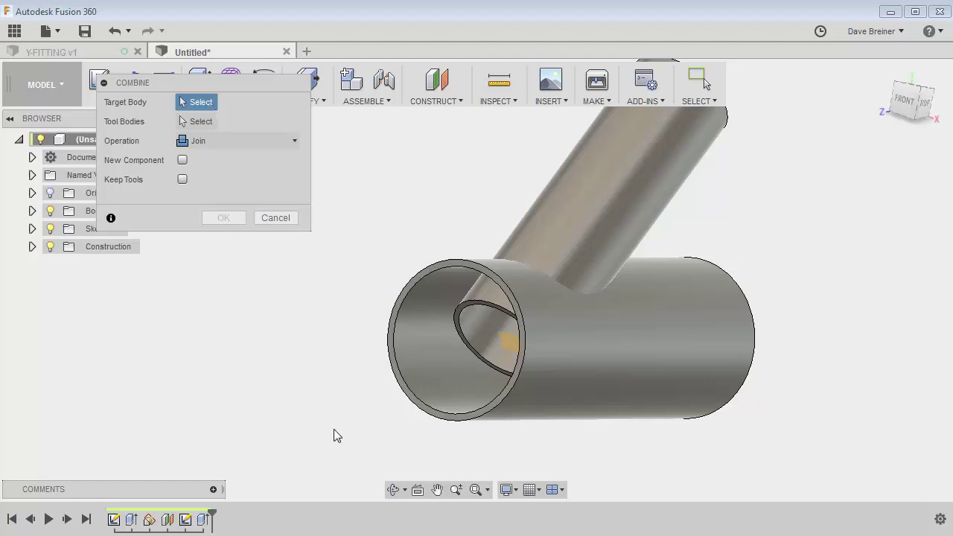
left_click(663, 370)
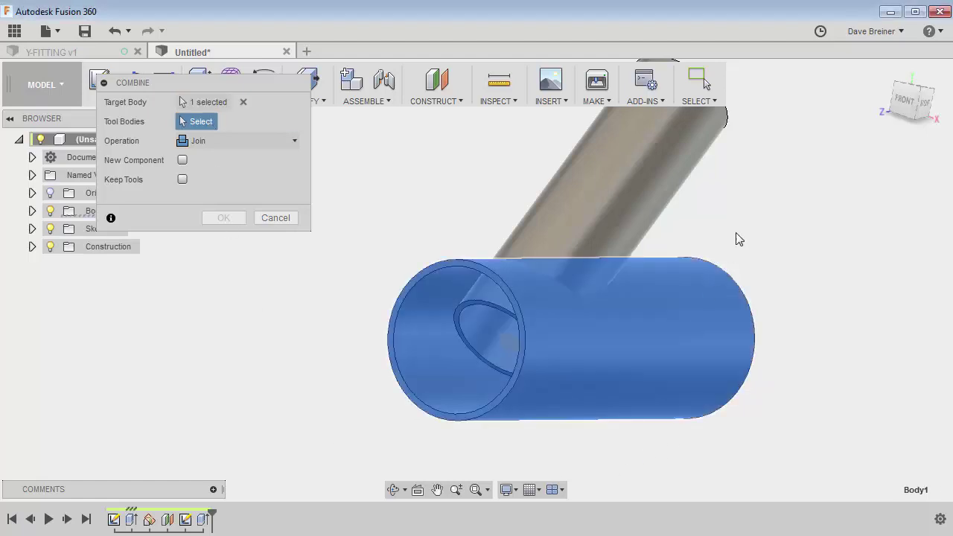
left_click(630, 183)
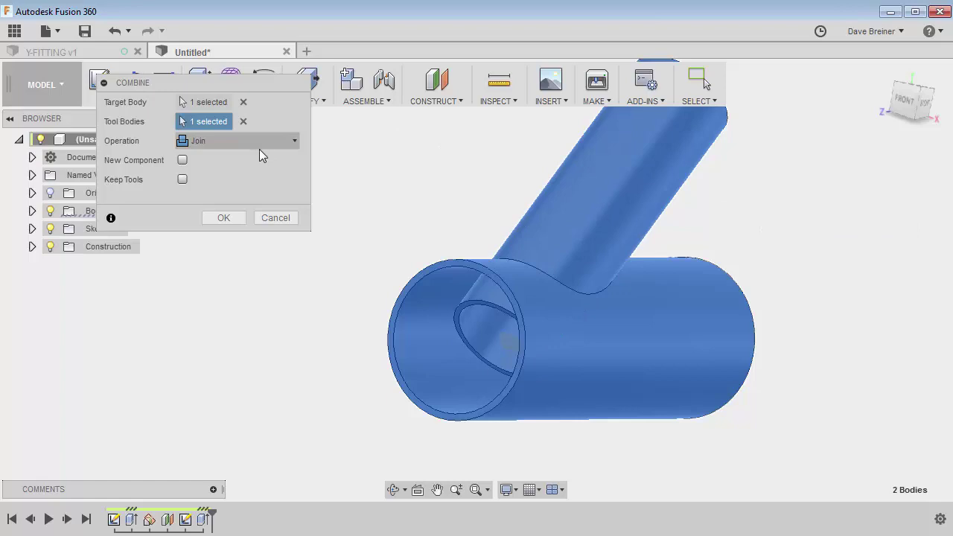
left_click(225, 218)
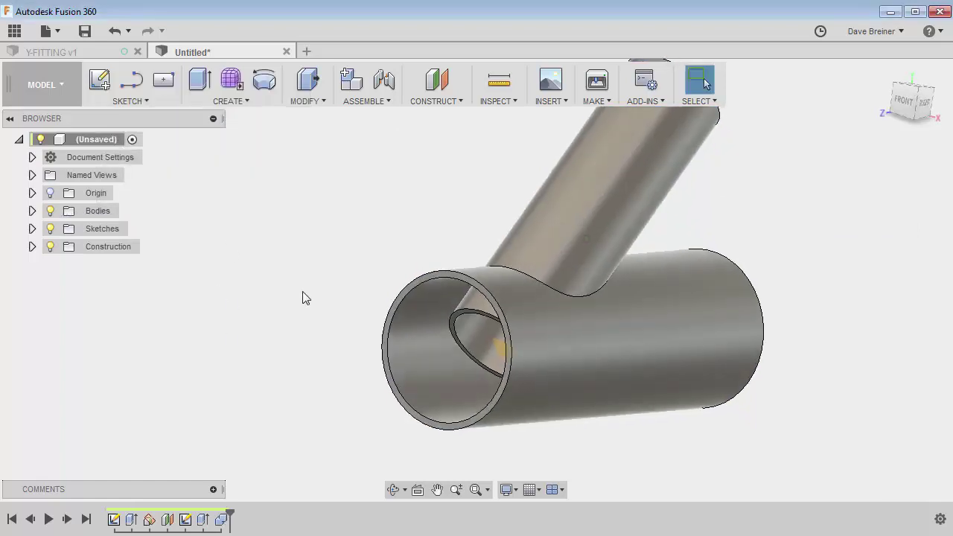
Step: Delete the branch's inner face inside the pipe and the face covering the branch hole
left_click(32, 211)
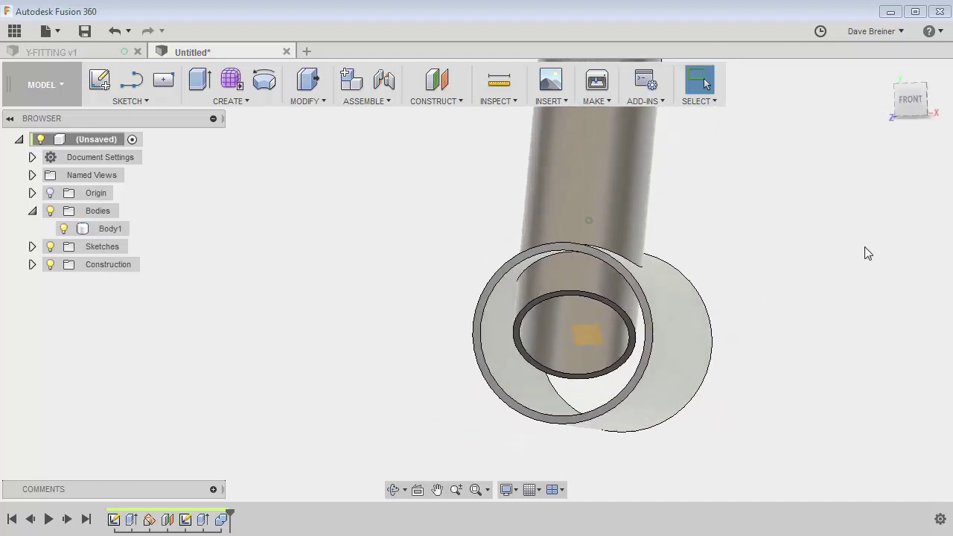
left_click(551, 291)
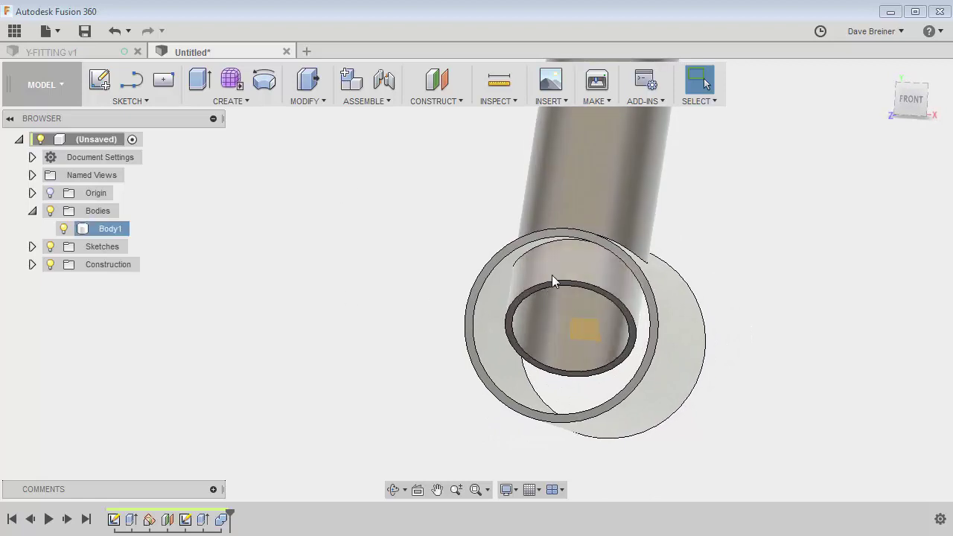
left_click(552, 281)
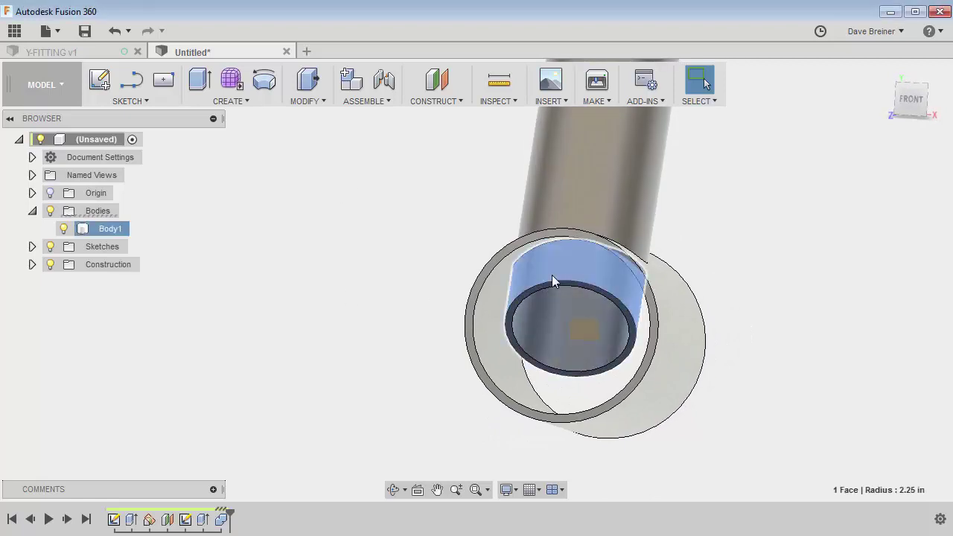
key("Delete")
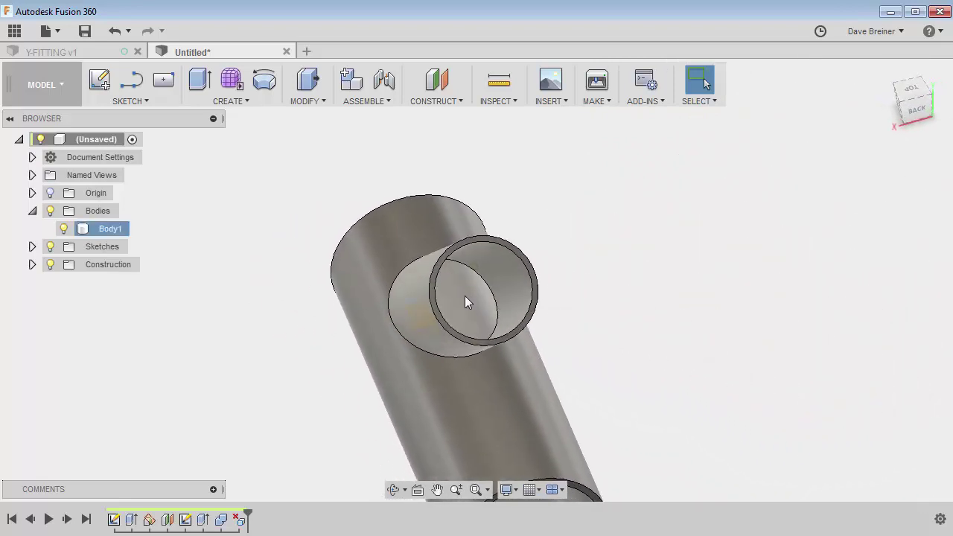
left_click(464, 301)
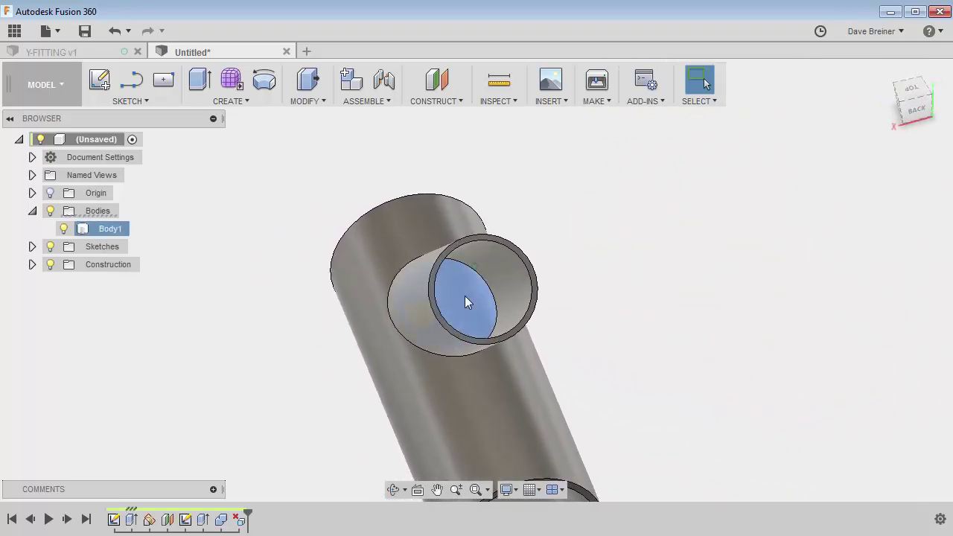
key("Delete")
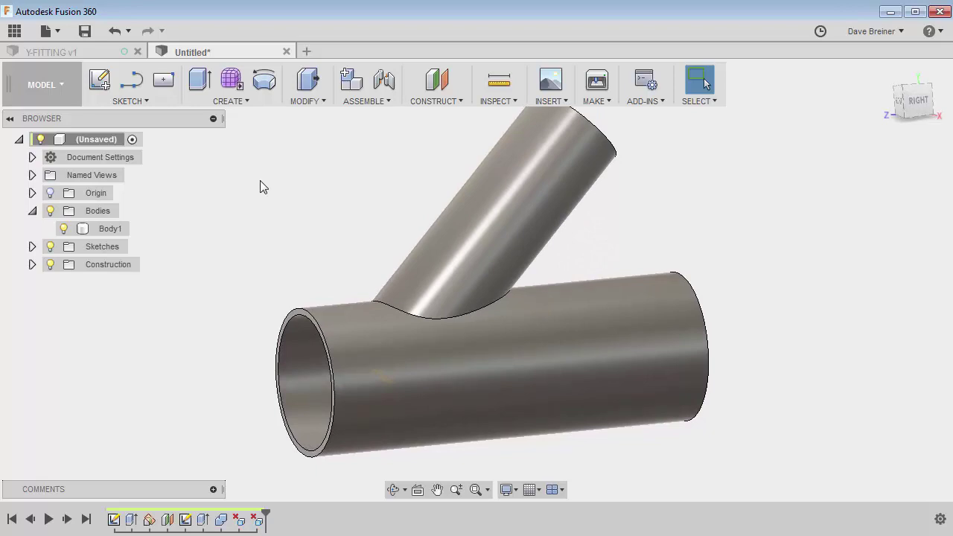
Step: Fillet the outer branch-to-pipe edge with a 0.25 in chord length
left_click(321, 102)
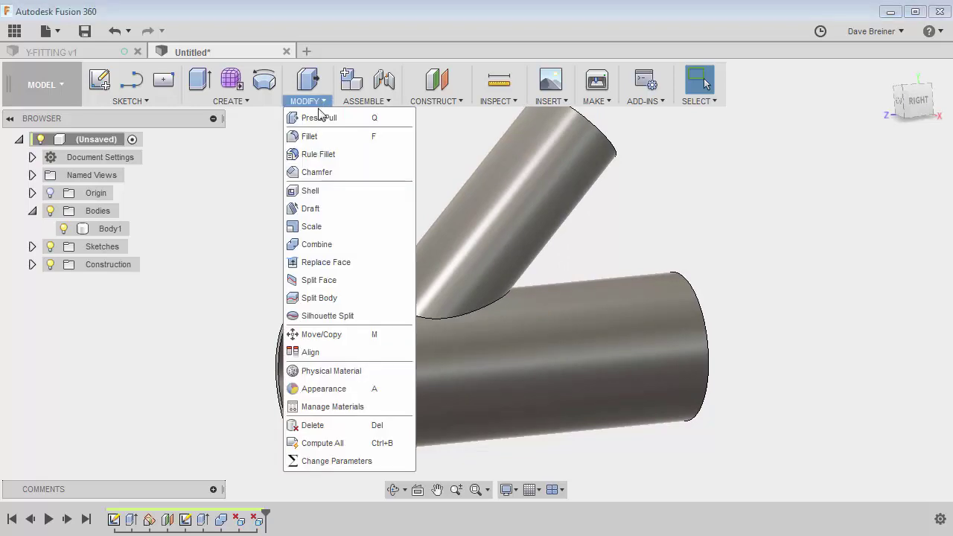
left_click(310, 136)
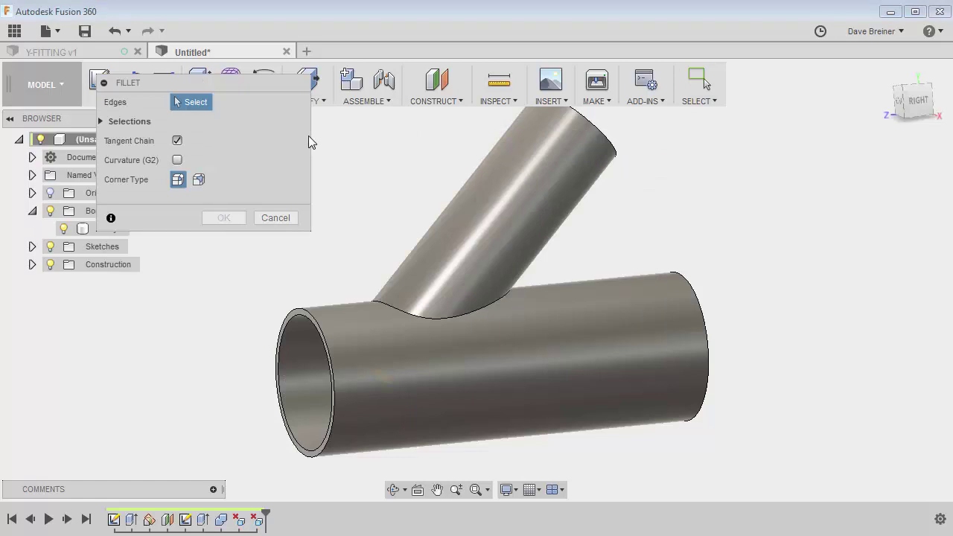
left_click(403, 319)
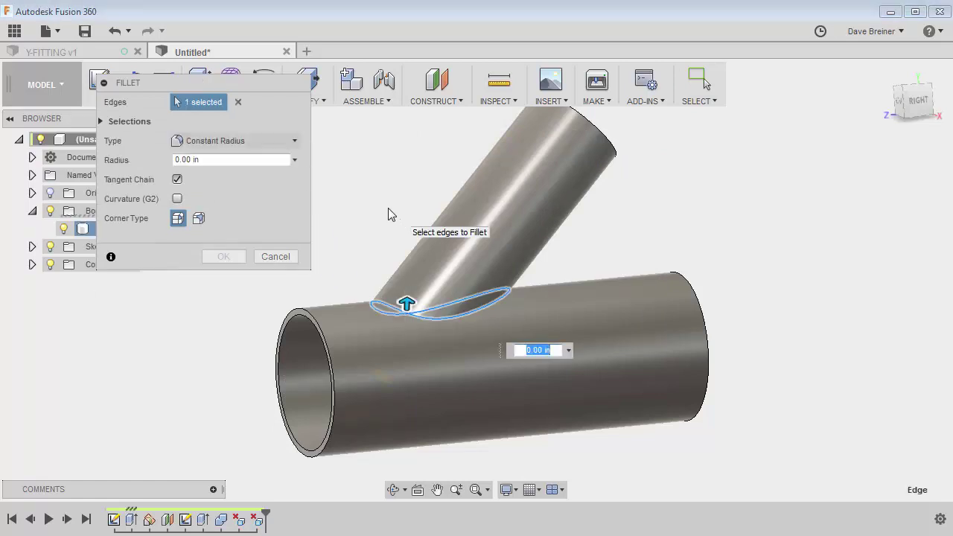
left_click(294, 143)
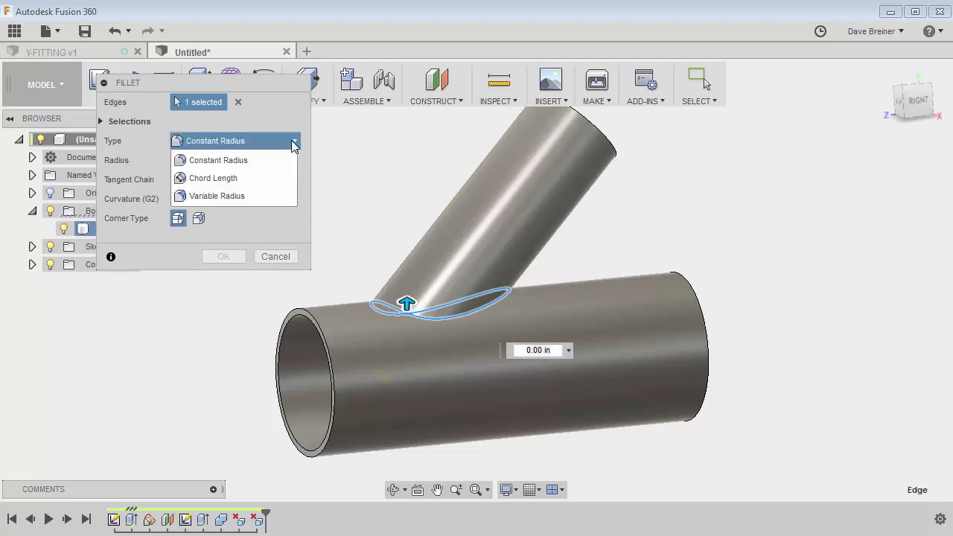
left_click(227, 179)
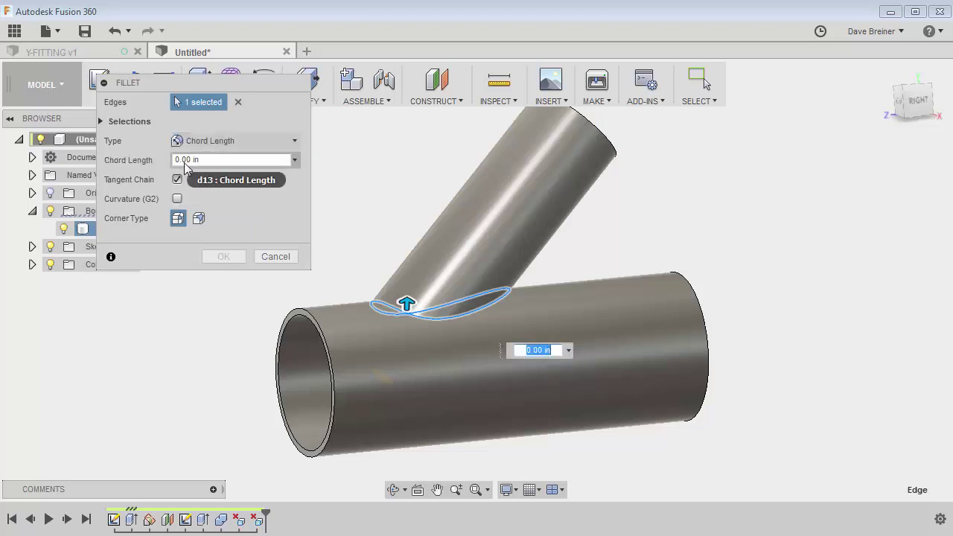
left_click_drag(222, 158, 131, 158)
type(".25")
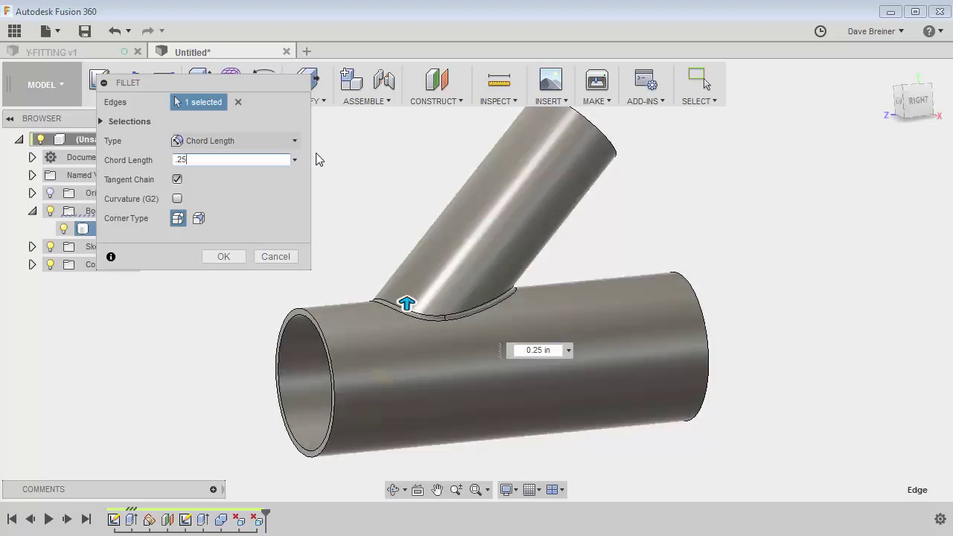
Step: Compare against a constant radius fillet, then apply the 0.25 in chord-length fillet
scroll(486, 309, "up", 3)
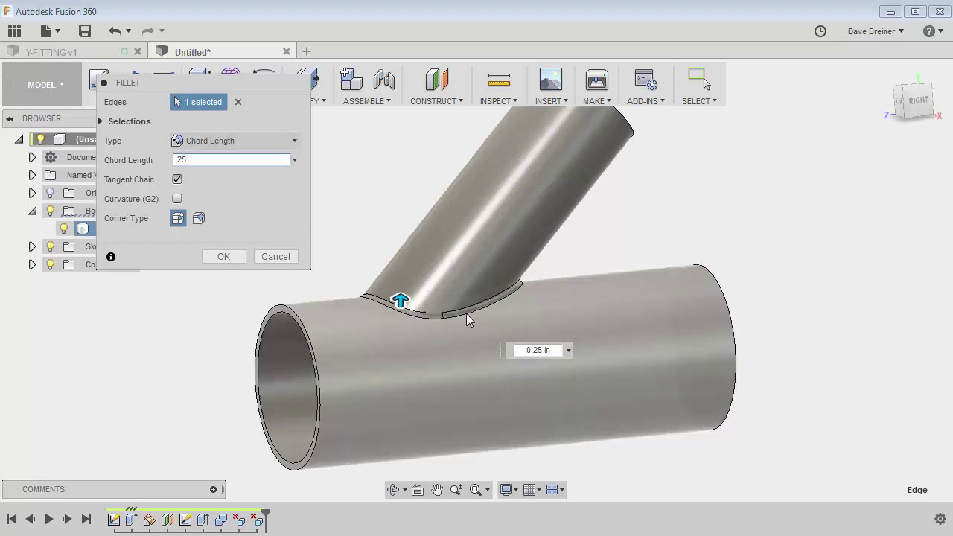
scroll(555, 299, "up", 2)
middle_click_drag(621, 224, 775, 233)
left_click(295, 142)
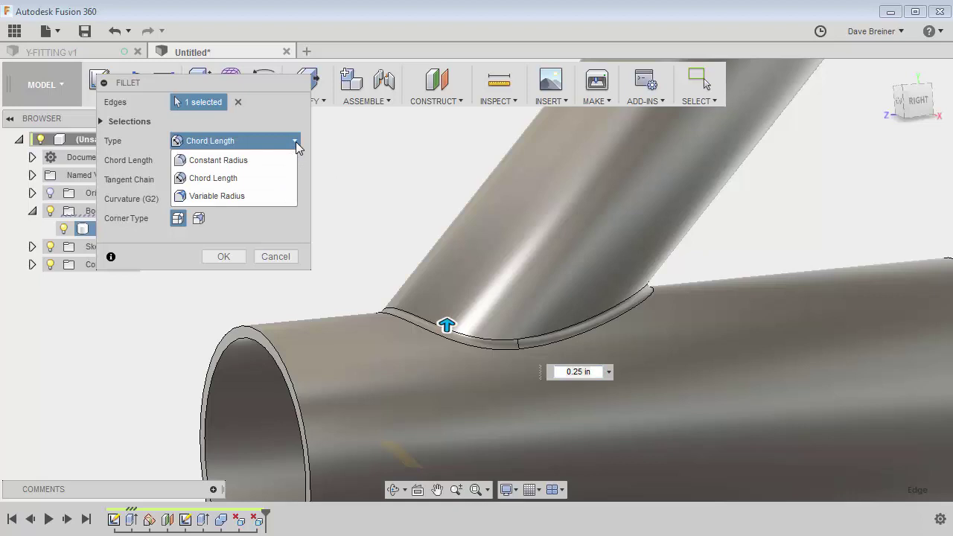
left_click(213, 162)
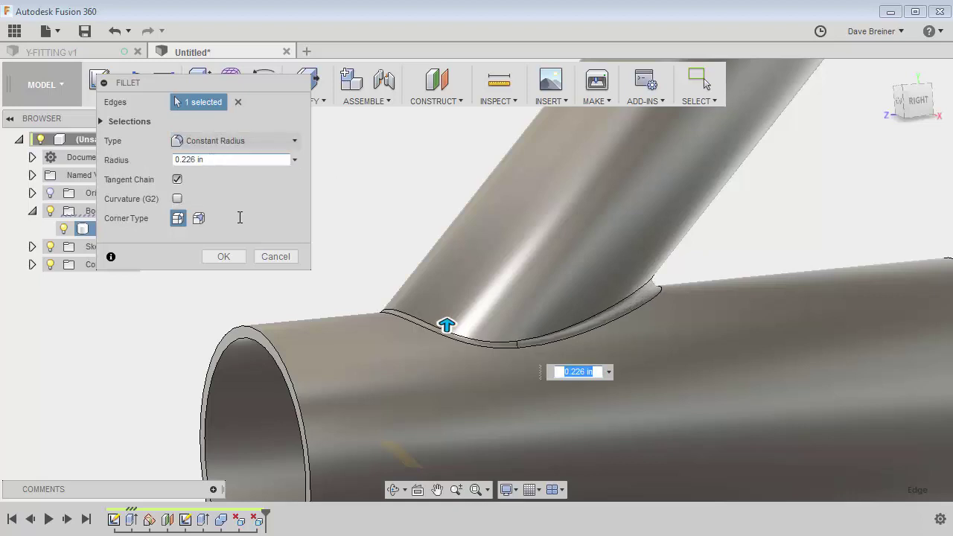
middle_click_drag(384, 315, 398, 321, "shift")
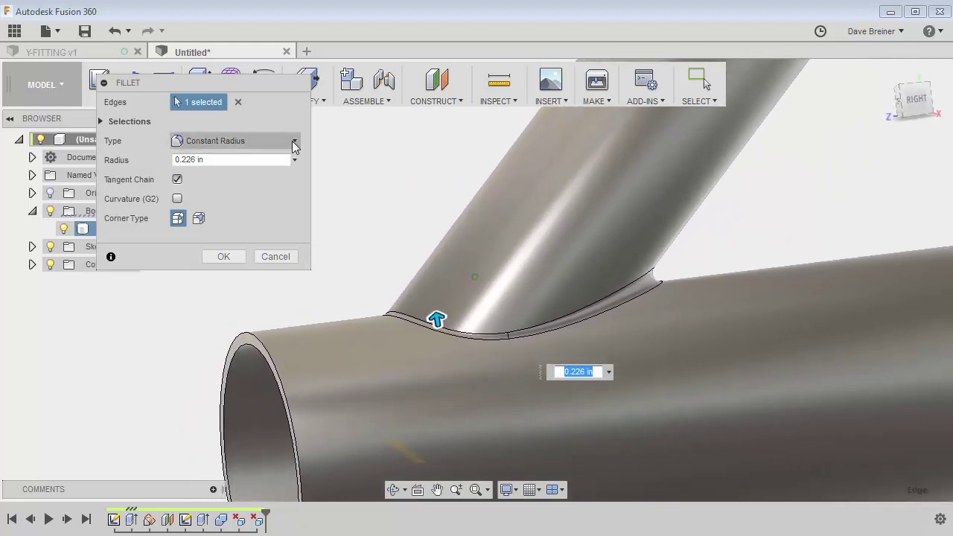
left_click(294, 141)
left_click(216, 178)
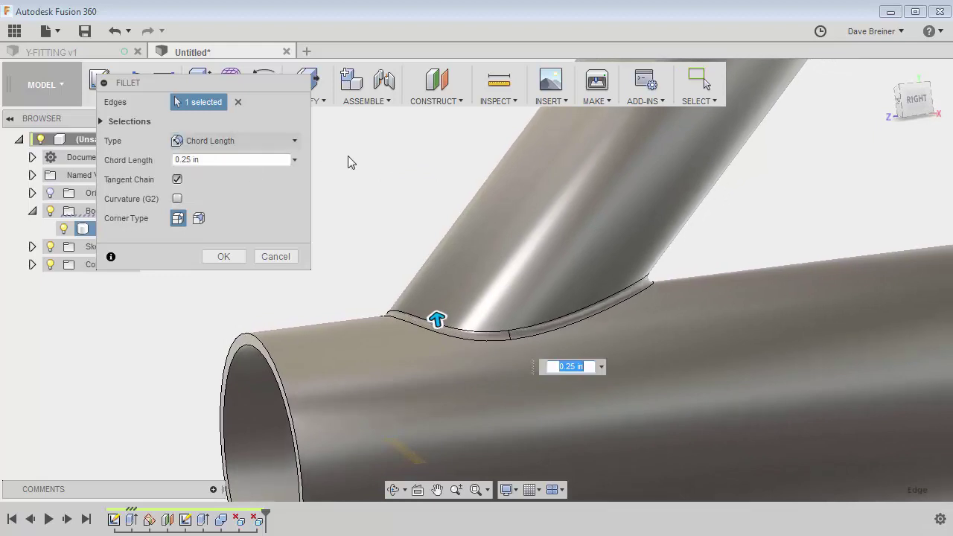
left_click(225, 257)
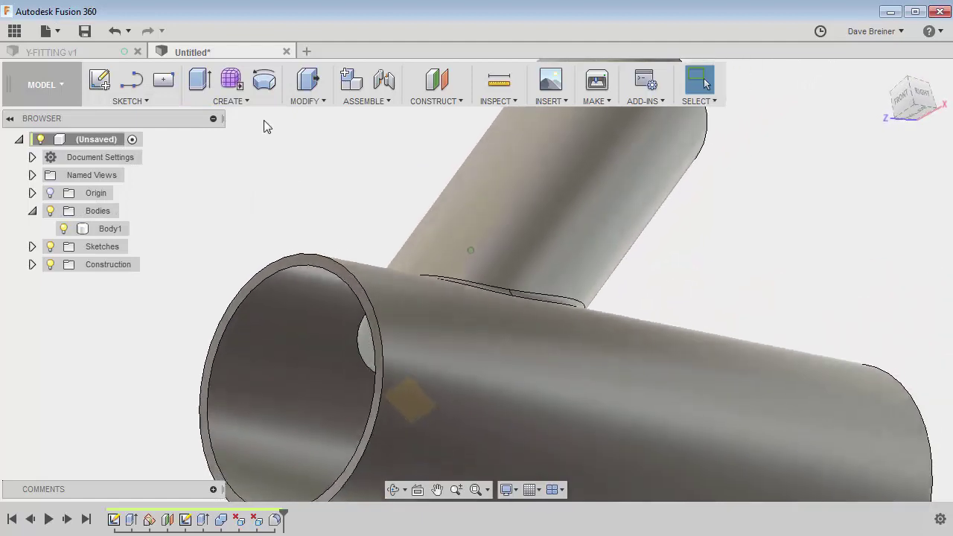
Step: Add a second fillet of Chord Length type, 0.25 in, on the inner branch-bore intersection edge
left_click(301, 101)
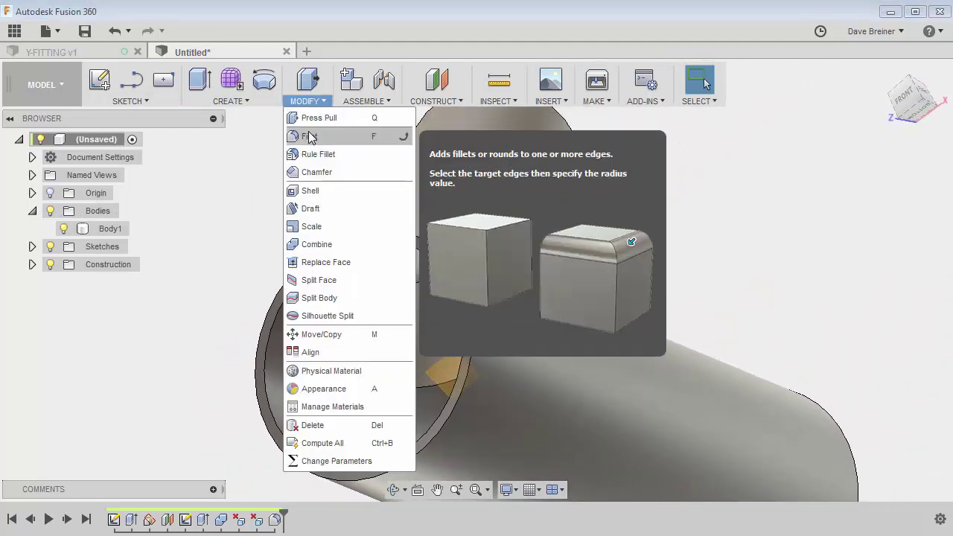
left_click(298, 134)
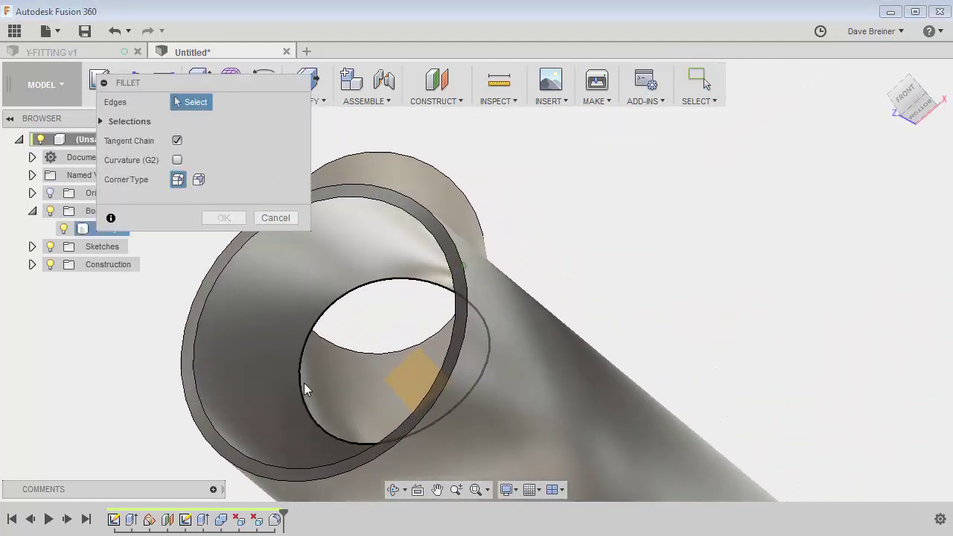
left_click(302, 386)
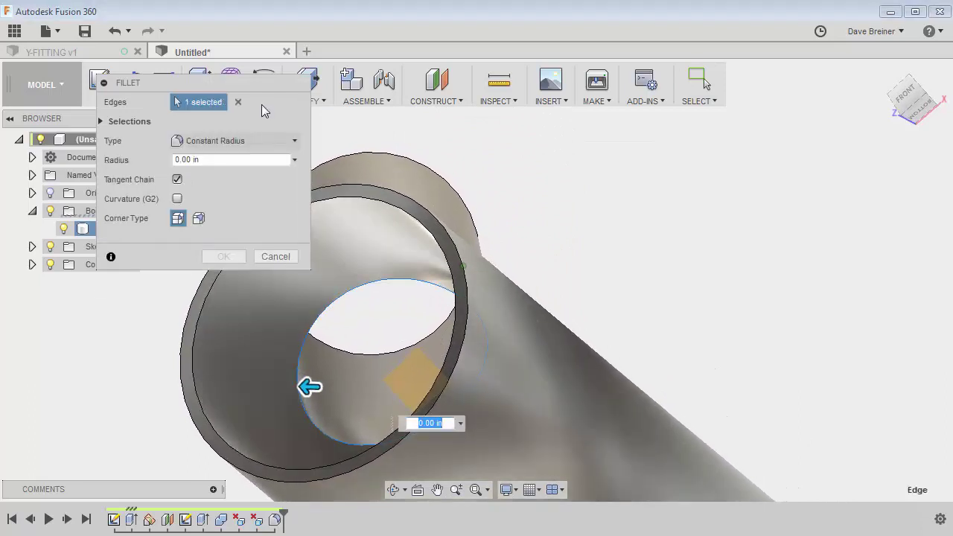
left_click(252, 144)
left_click(228, 180)
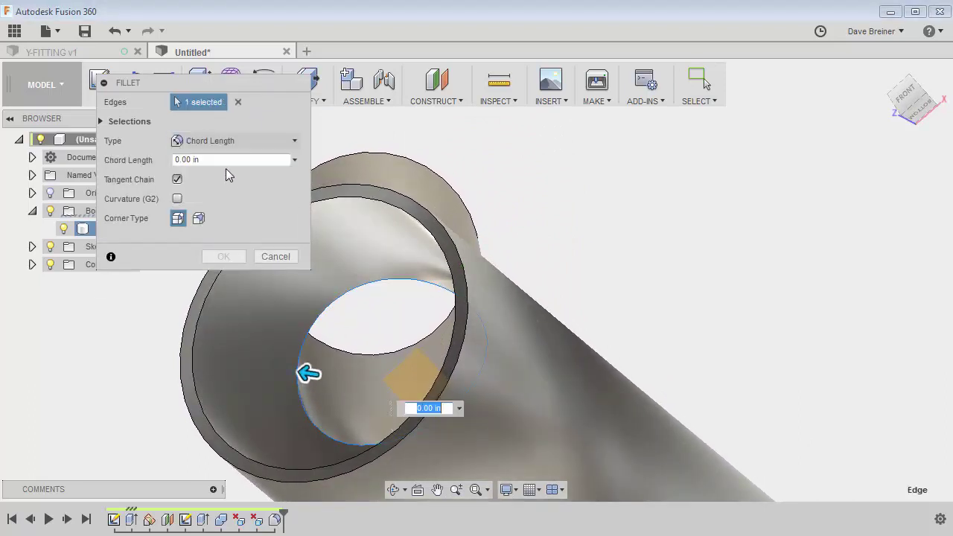
left_click(296, 161)
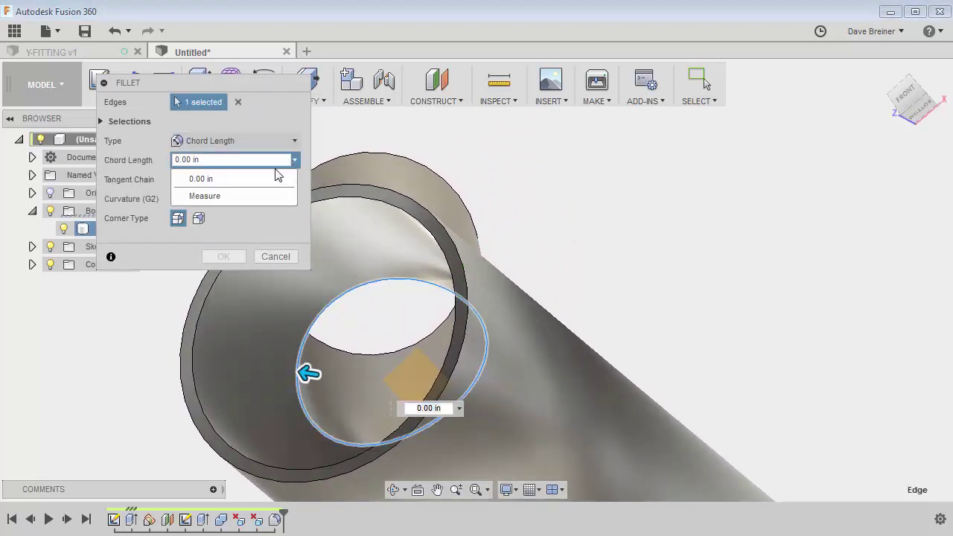
left_click(236, 161)
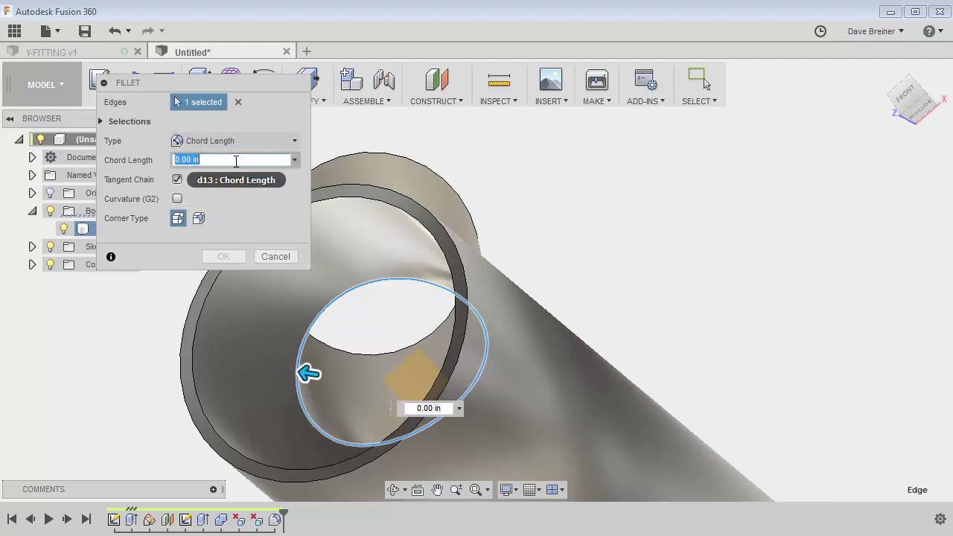
type(".25")
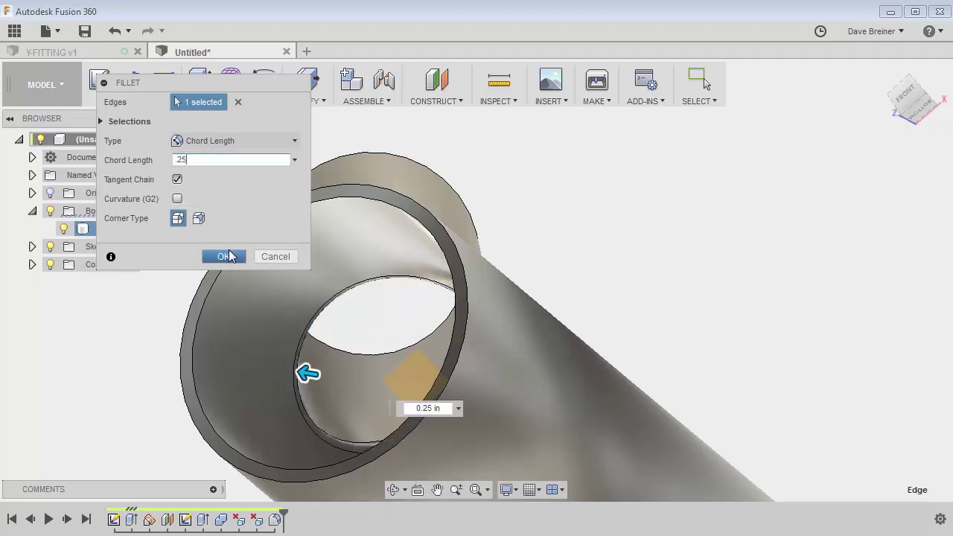
left_click(227, 257)
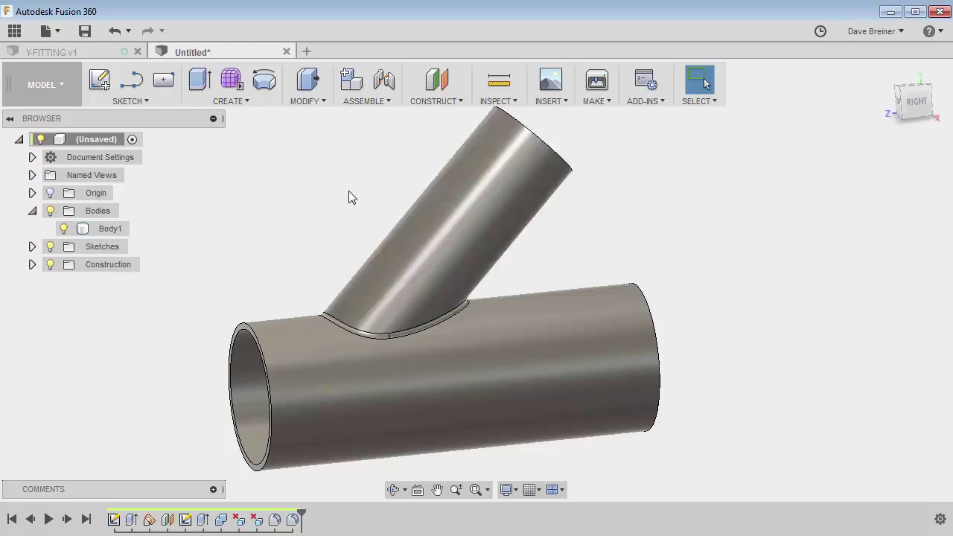
left_click(319, 106)
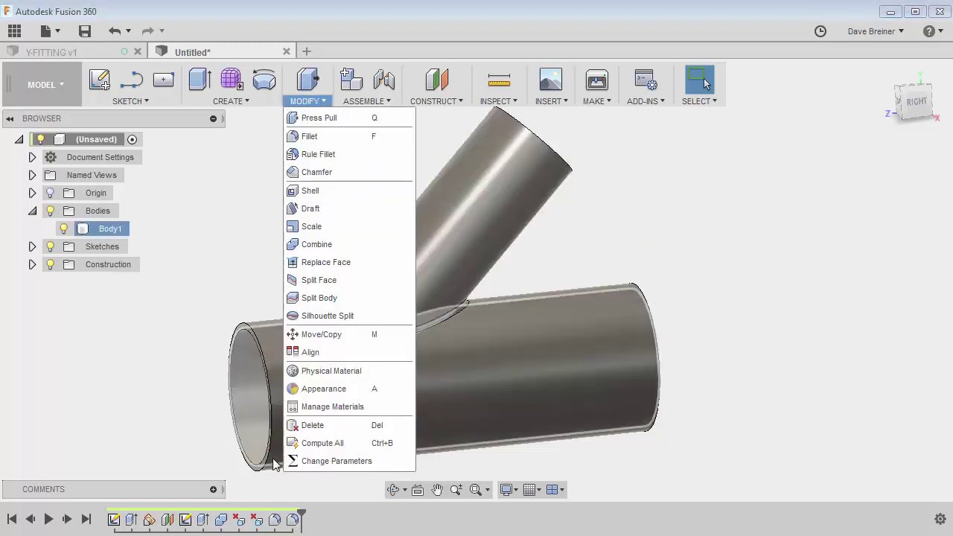
left_click(207, 199)
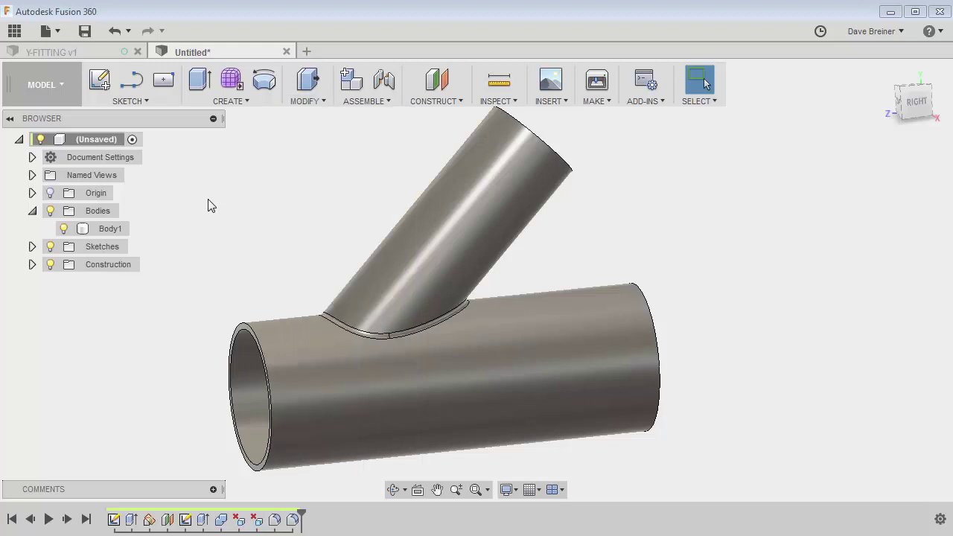